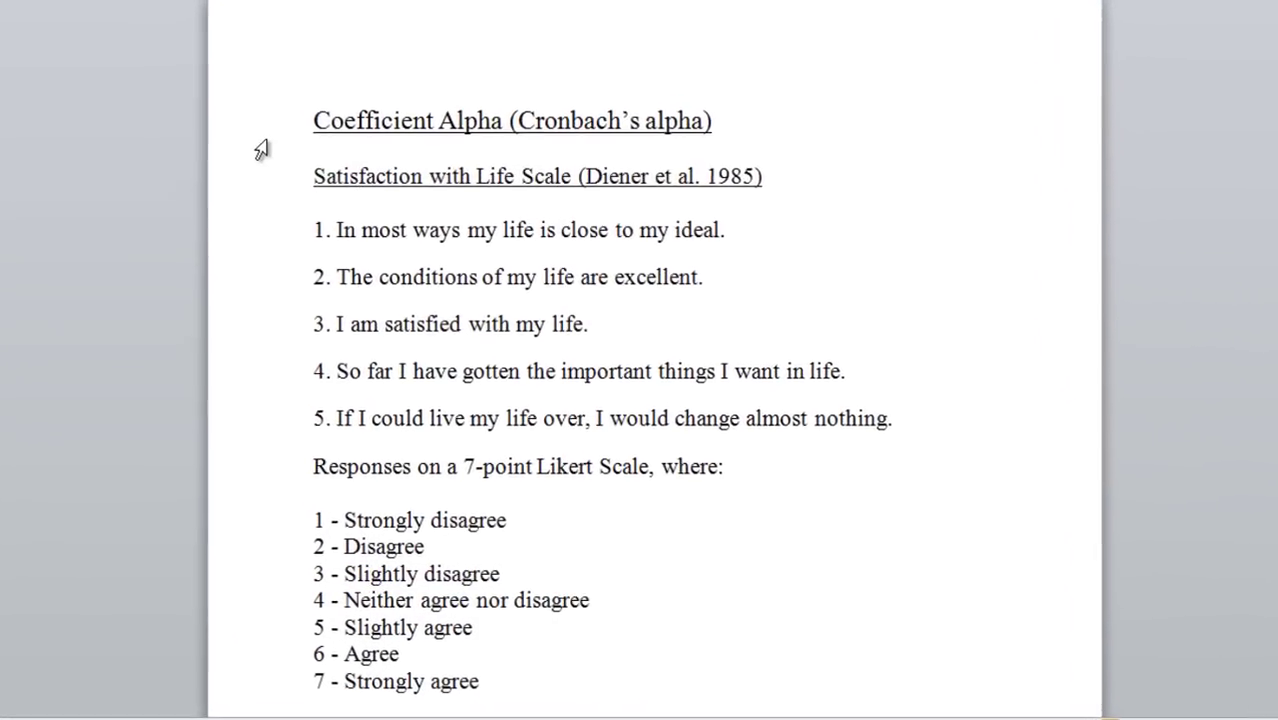
# Read the Word notes' Cronbach's alpha heading and the Satisfaction with Life Scale (Diener) title
pyautogui.click(260, 140)
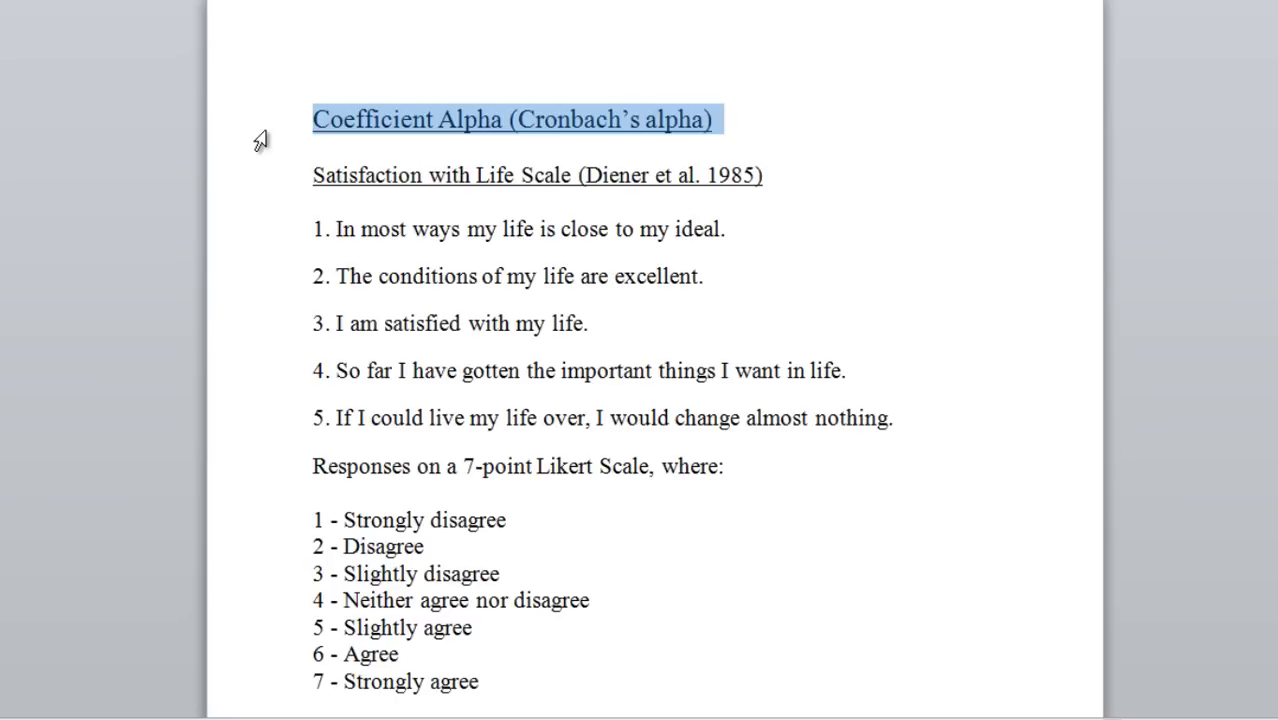
pyautogui.click(345, 118)
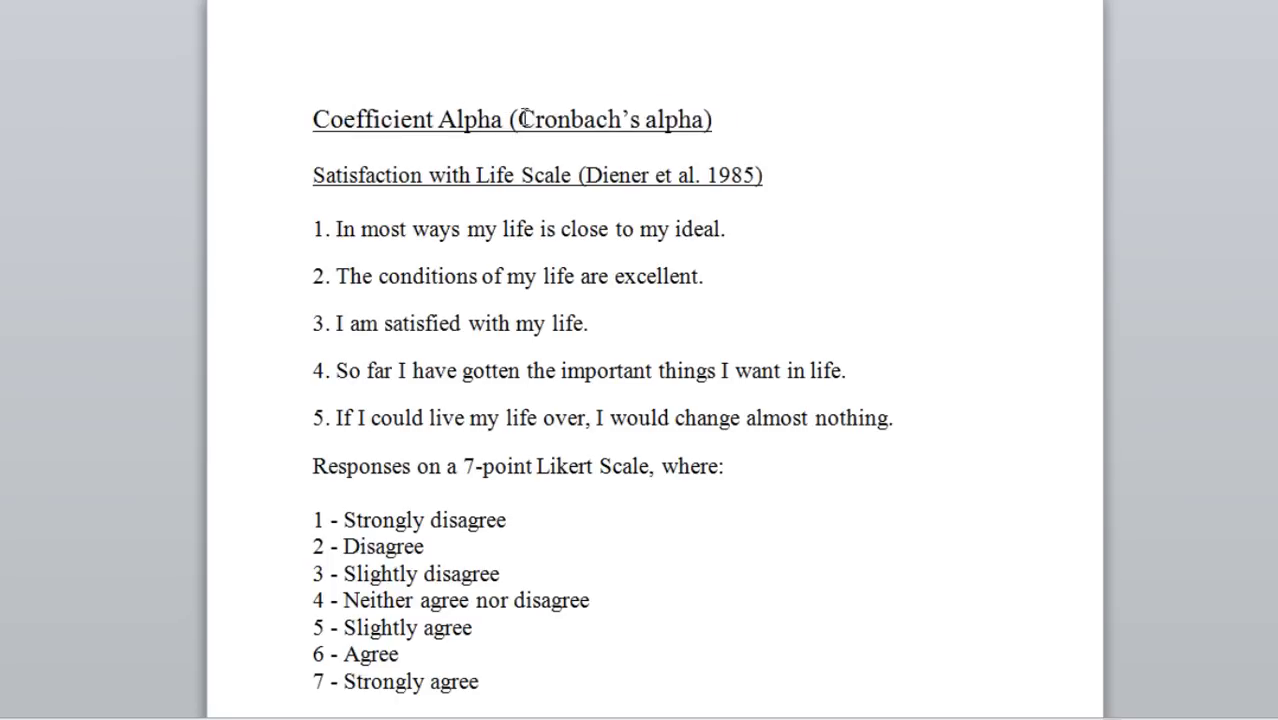
pyautogui.click(535, 119)
pyautogui.moveTo(555, 119); pyautogui.dragTo(670, 122)
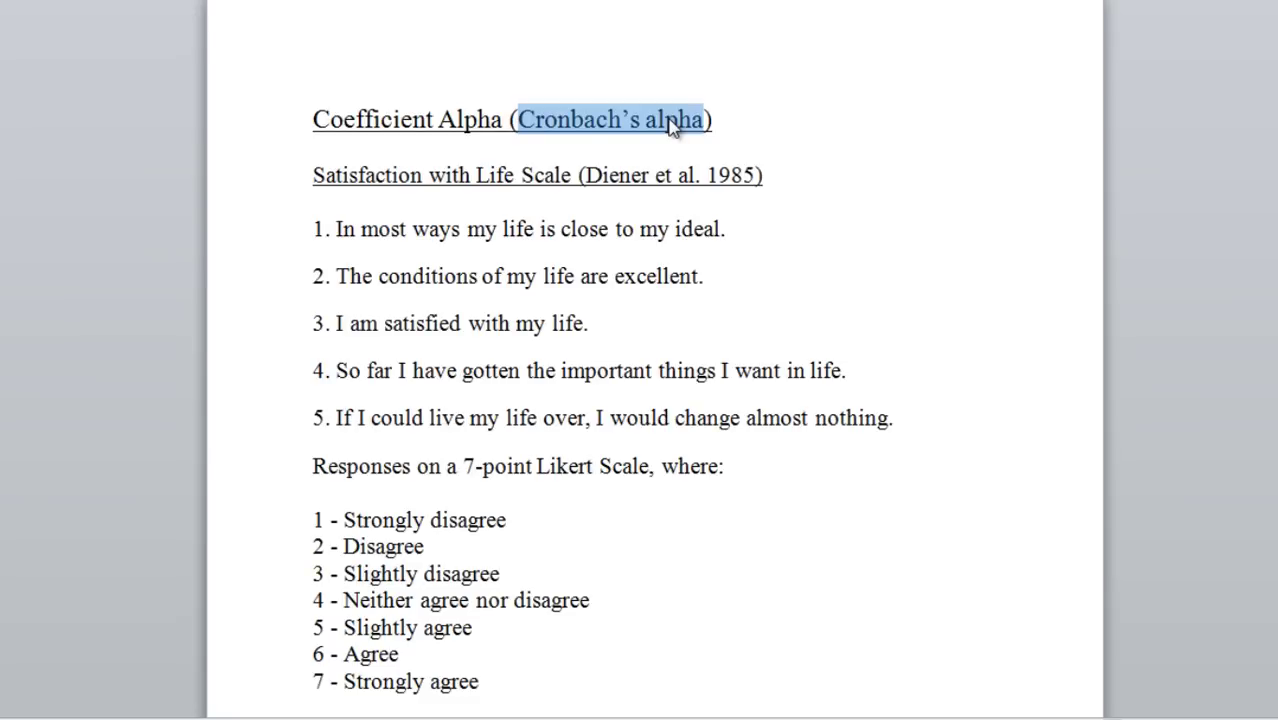
pyautogui.click(259, 185)
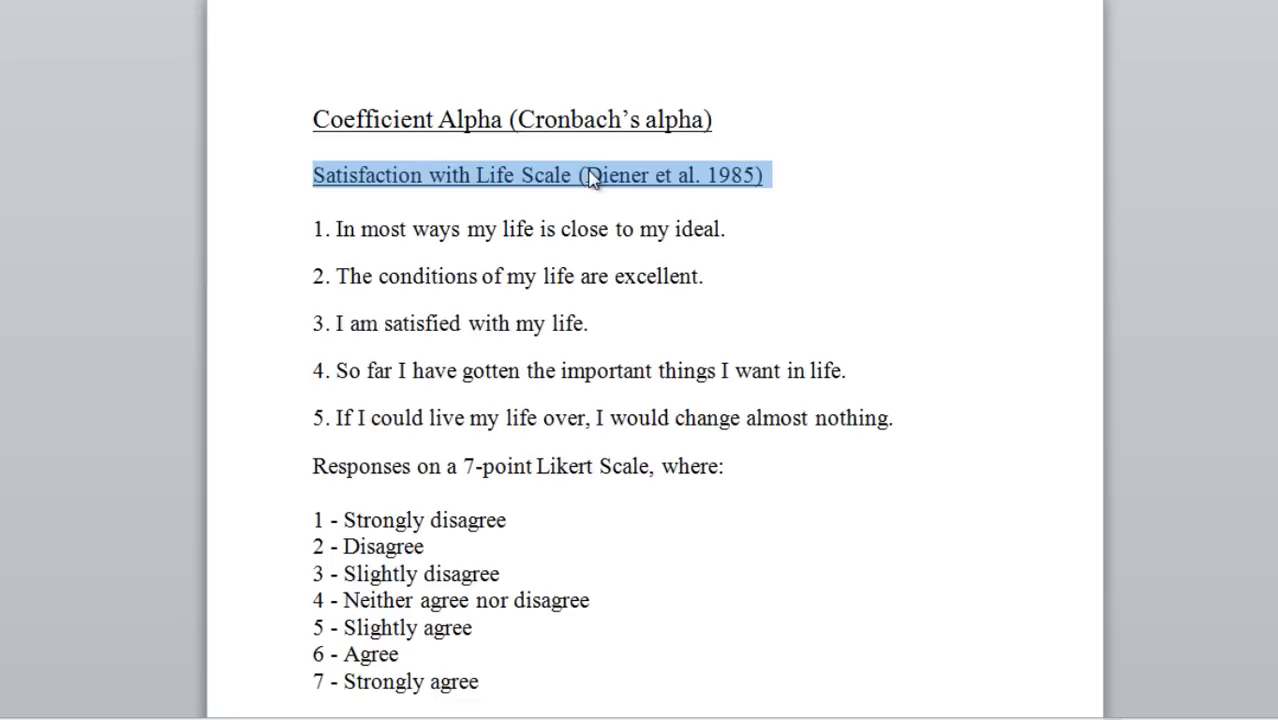
pyautogui.moveTo(588, 177); pyautogui.dragTo(651, 175)
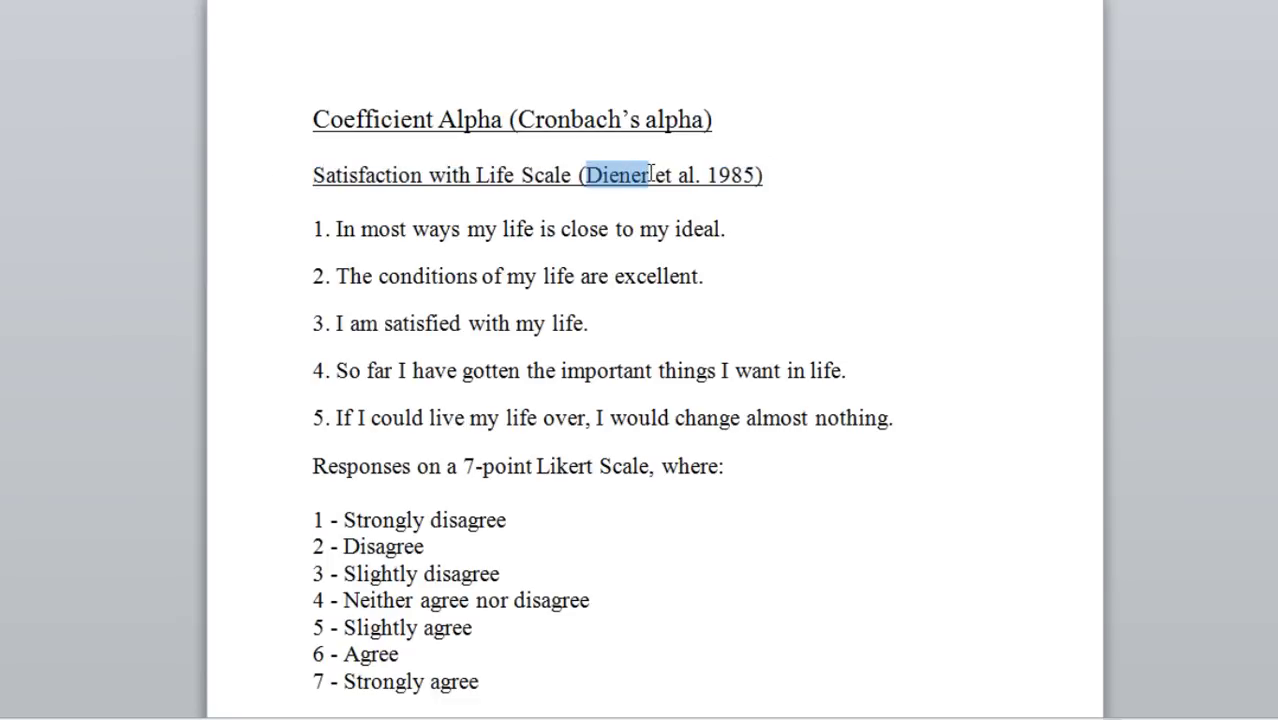
# Go through the five Satisfaction with Life Scale items one by one
pyautogui.click(255, 236)
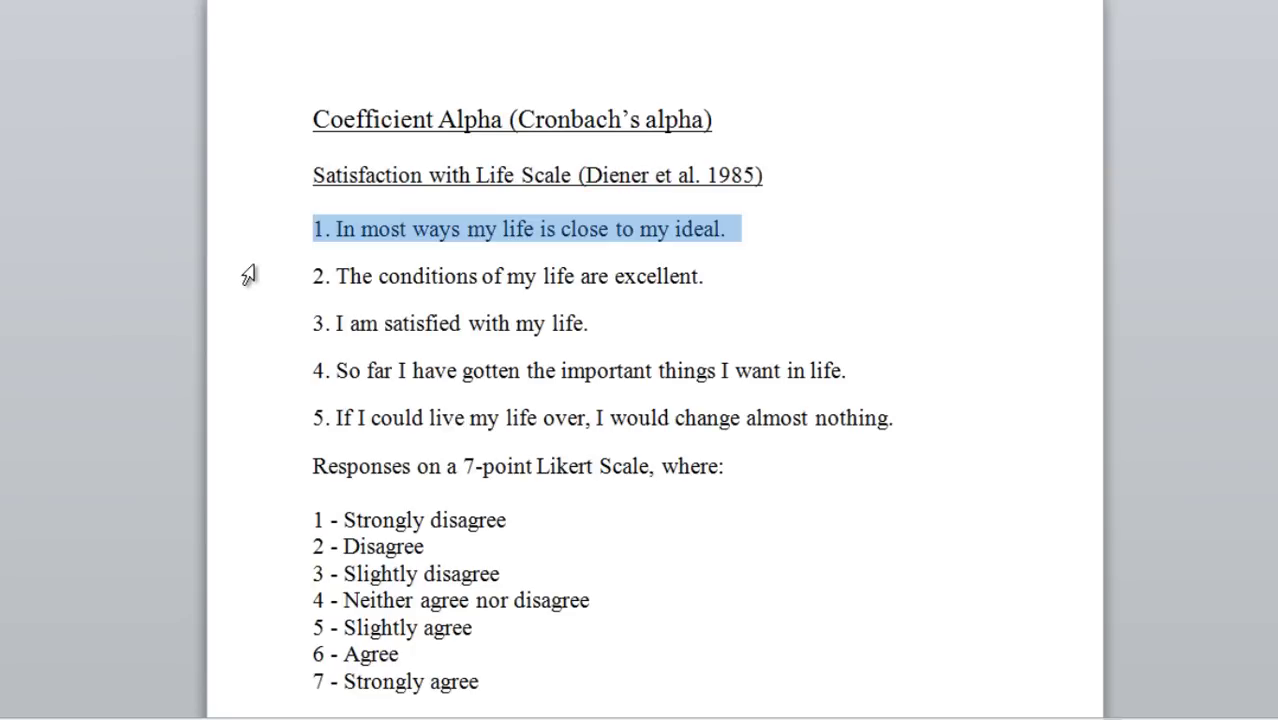
pyautogui.click(247, 285)
pyautogui.click(242, 330)
pyautogui.click(239, 370)
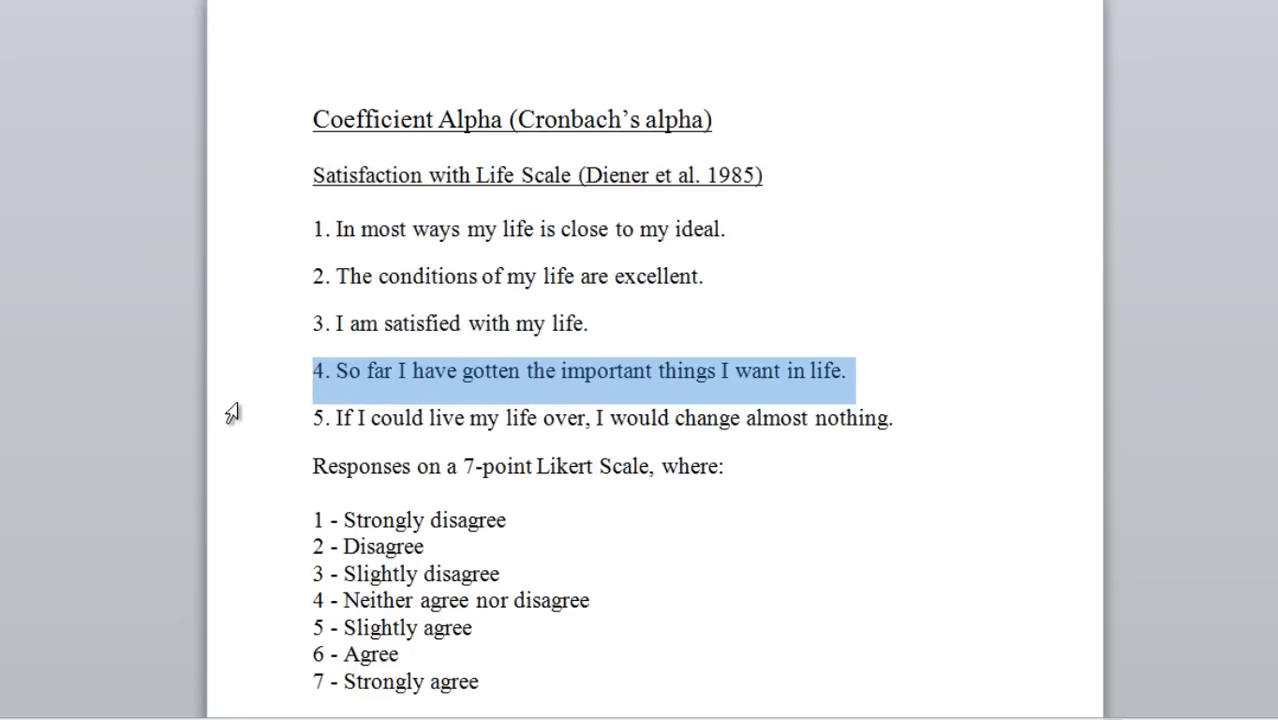
pyautogui.click(252, 248)
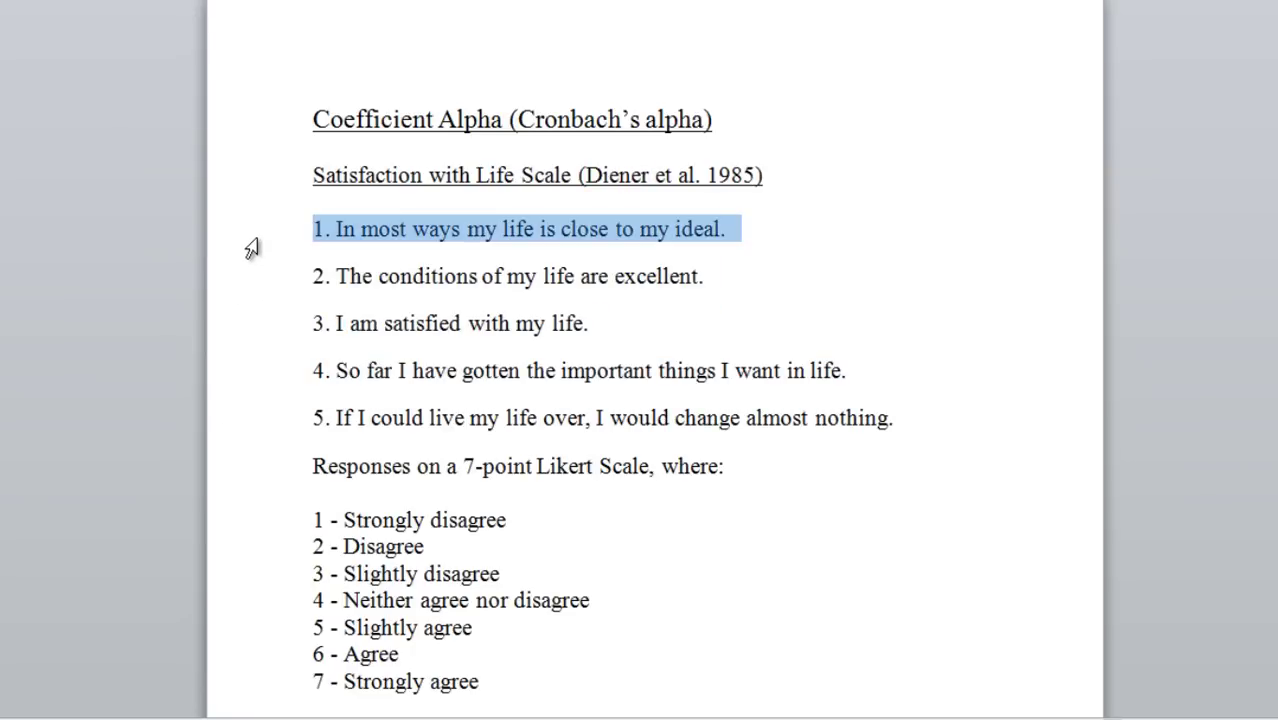
pyautogui.click(242, 289)
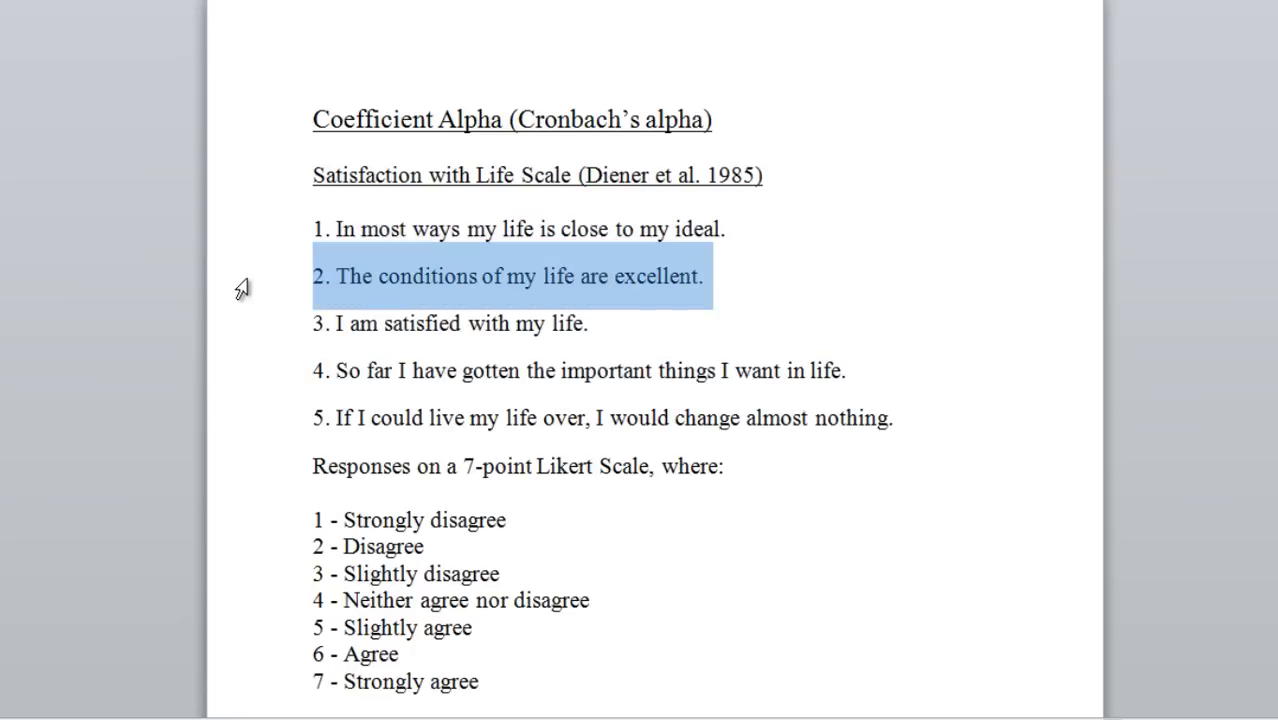
pyautogui.moveTo(242, 316); pyautogui.dragTo(242, 425)
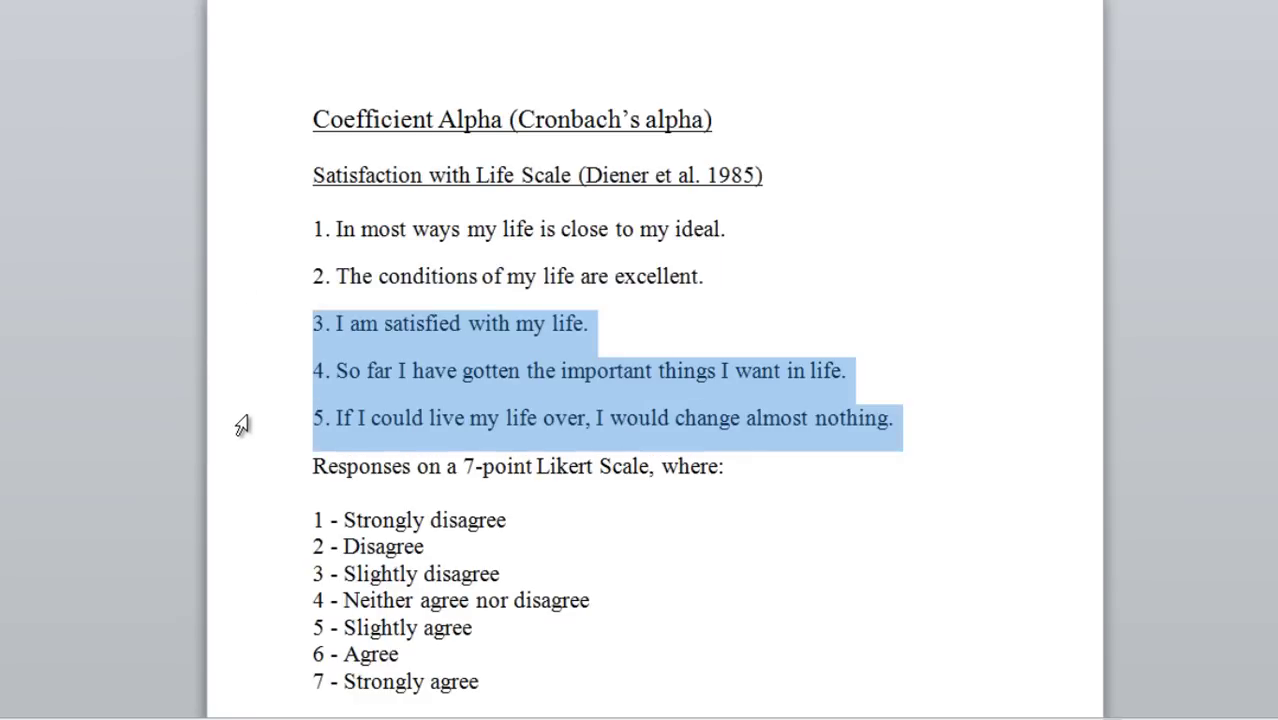
pyautogui.click(393, 289)
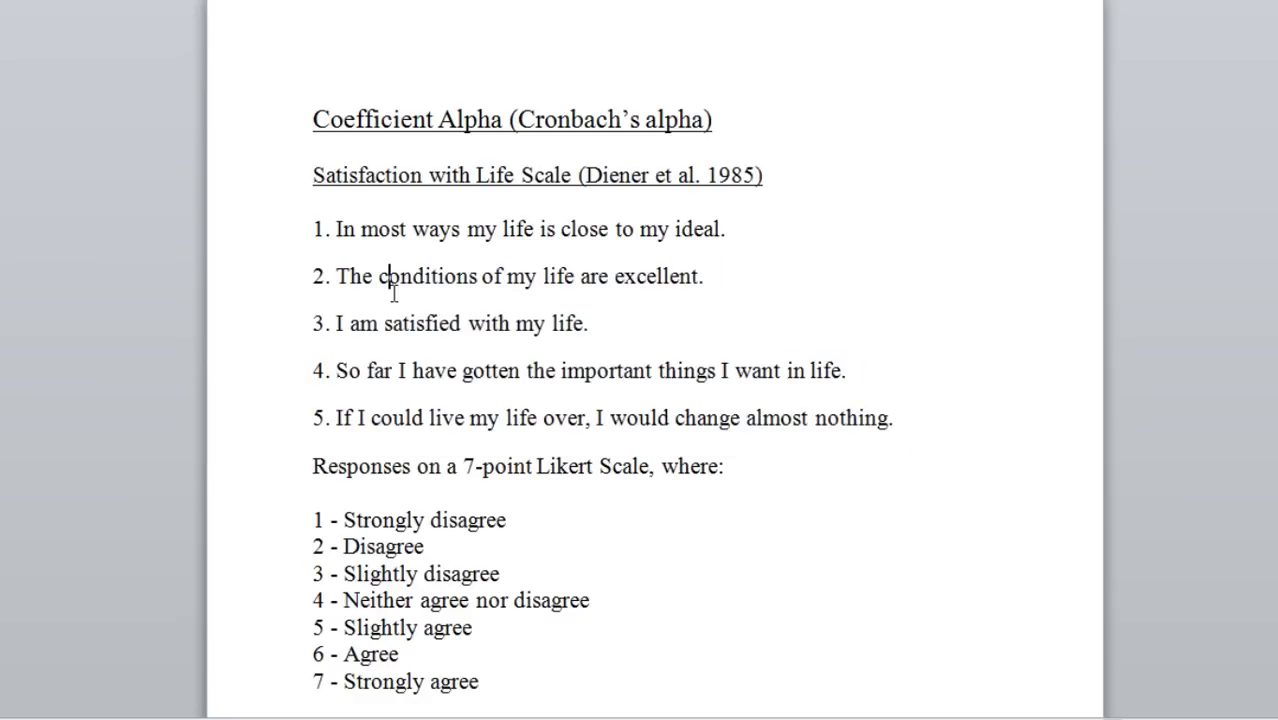
pyautogui.click(263, 232)
# Review the seven Likert response options, from 1 Strongly disagree to 7 Strongly agree
pyautogui.moveTo(252, 522); pyautogui.dragTo(234, 680)
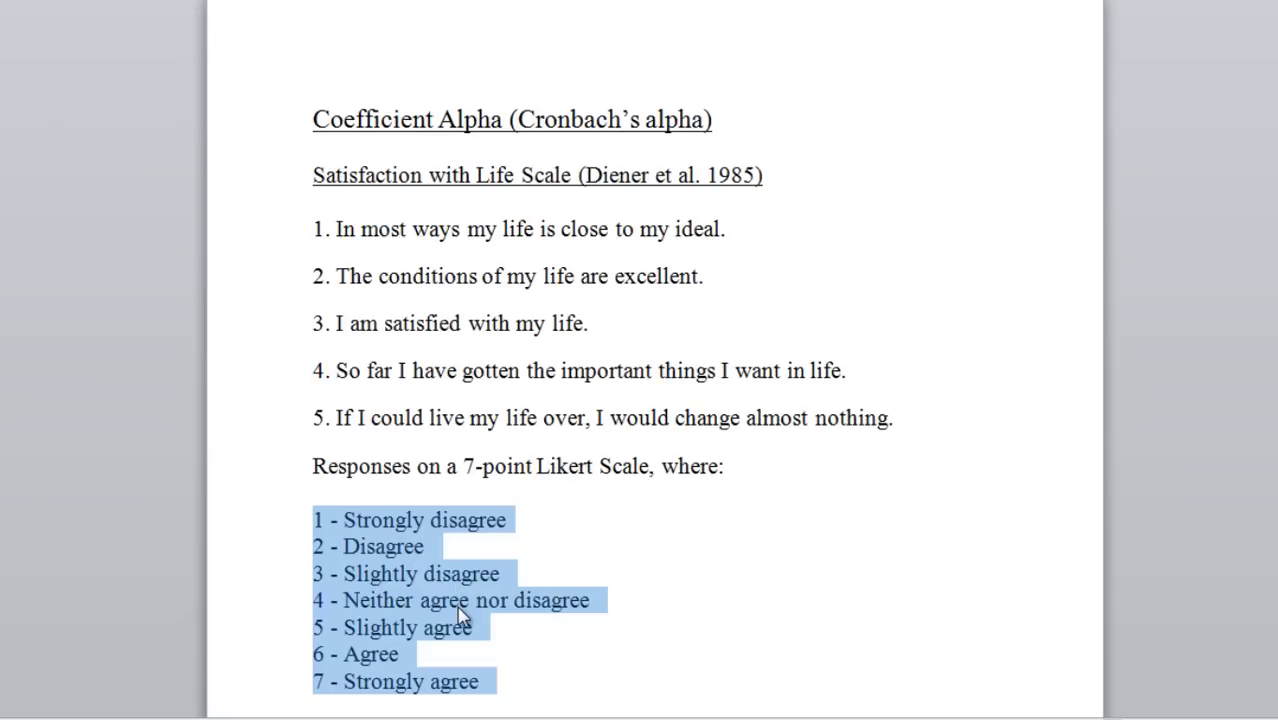
pyautogui.click(381, 548)
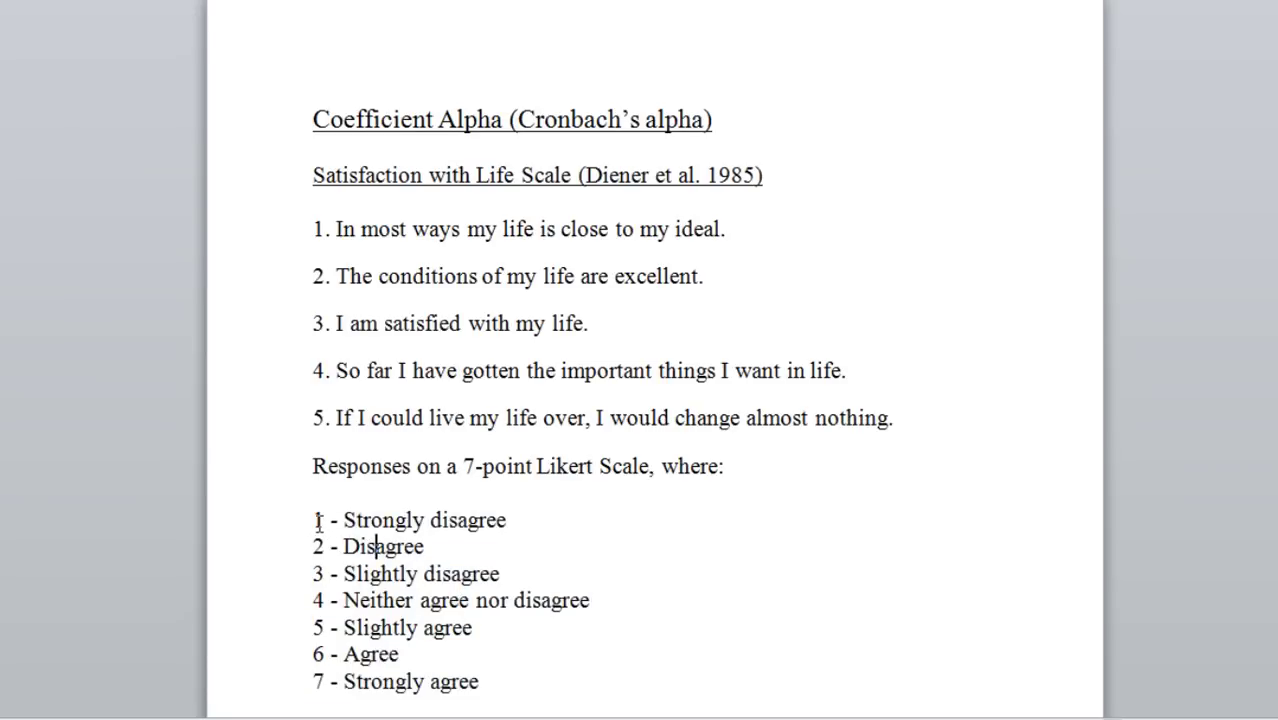
pyautogui.moveTo(314, 516)
pyautogui.mouseDown()
pyautogui.moveTo(327, 532)
pyautogui.moveTo(505, 519)
pyautogui.mouseUp()
pyautogui.click(314, 545)
pyautogui.moveTo(313, 546); pyautogui.dragTo(326, 548)
pyautogui.click(343, 546)
pyautogui.moveTo(313, 681); pyautogui.dragTo(465, 703)
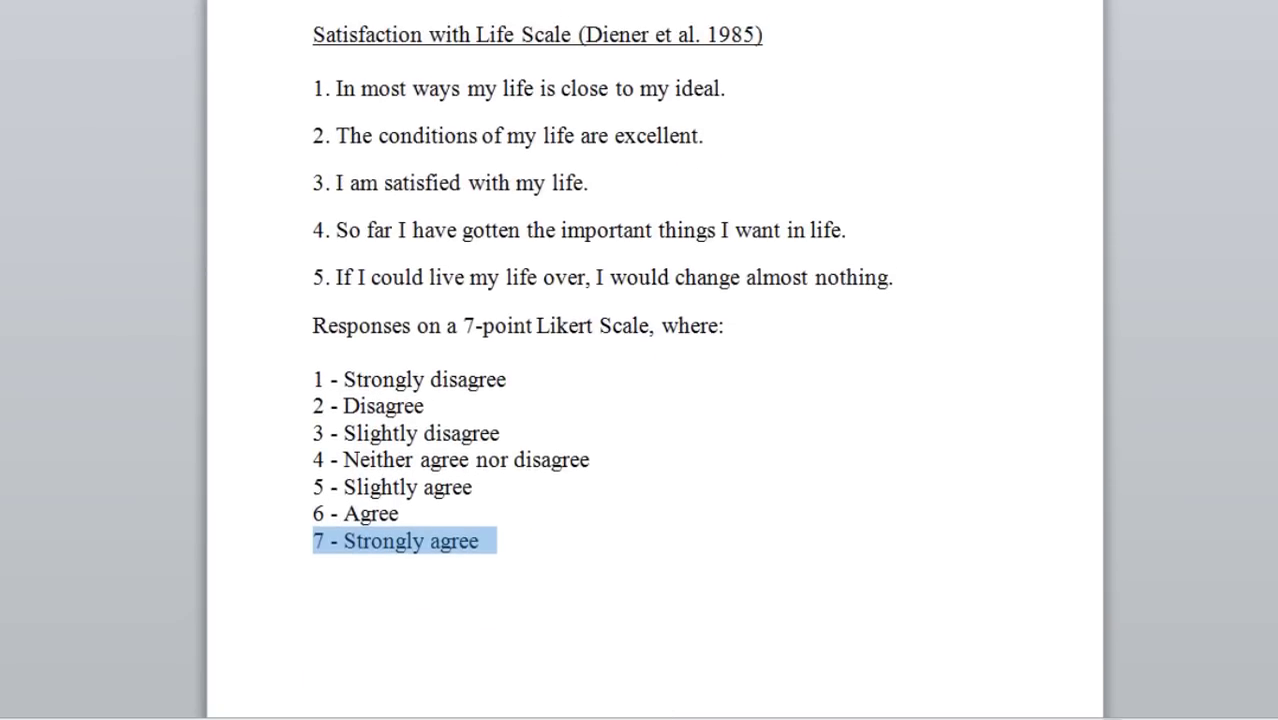
# Review the items, the Likert lines and the total possible score of 5 to 35 again
pyautogui.moveTo(240, 103); pyautogui.dragTo(222, 297)
pyautogui.moveTo(232, 393); pyautogui.dragTo(228, 556)
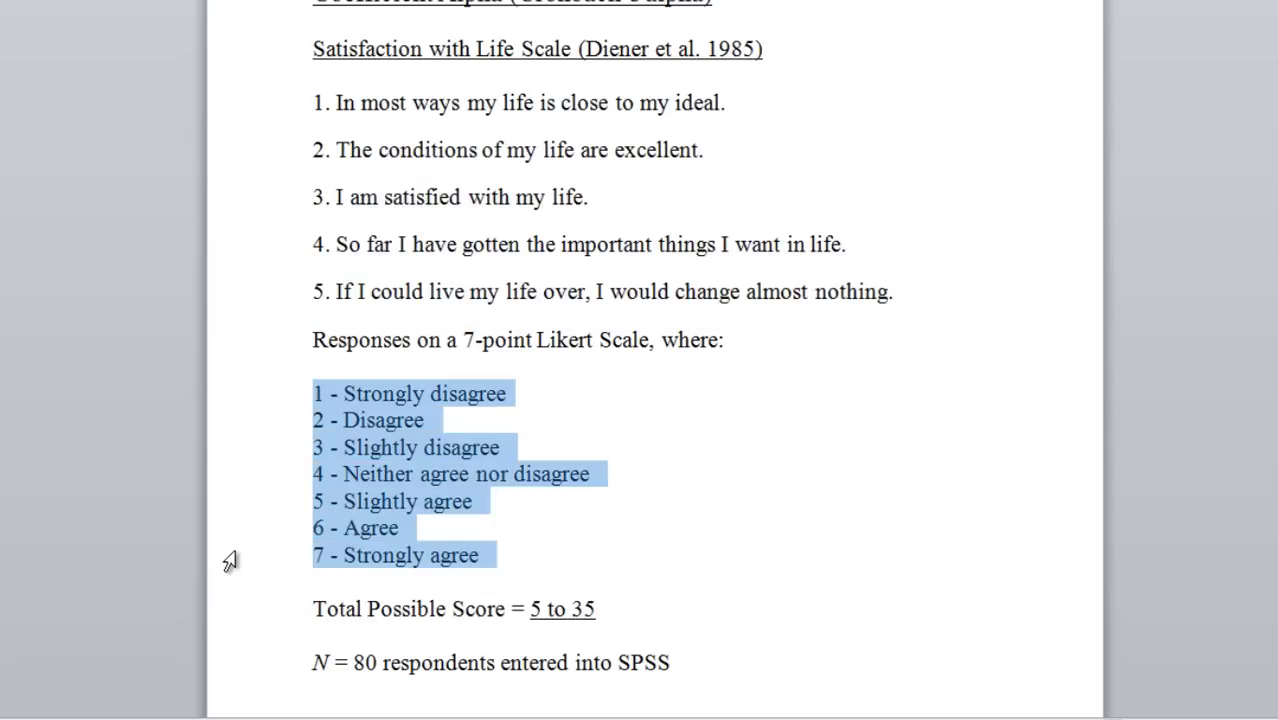
pyautogui.click(277, 628)
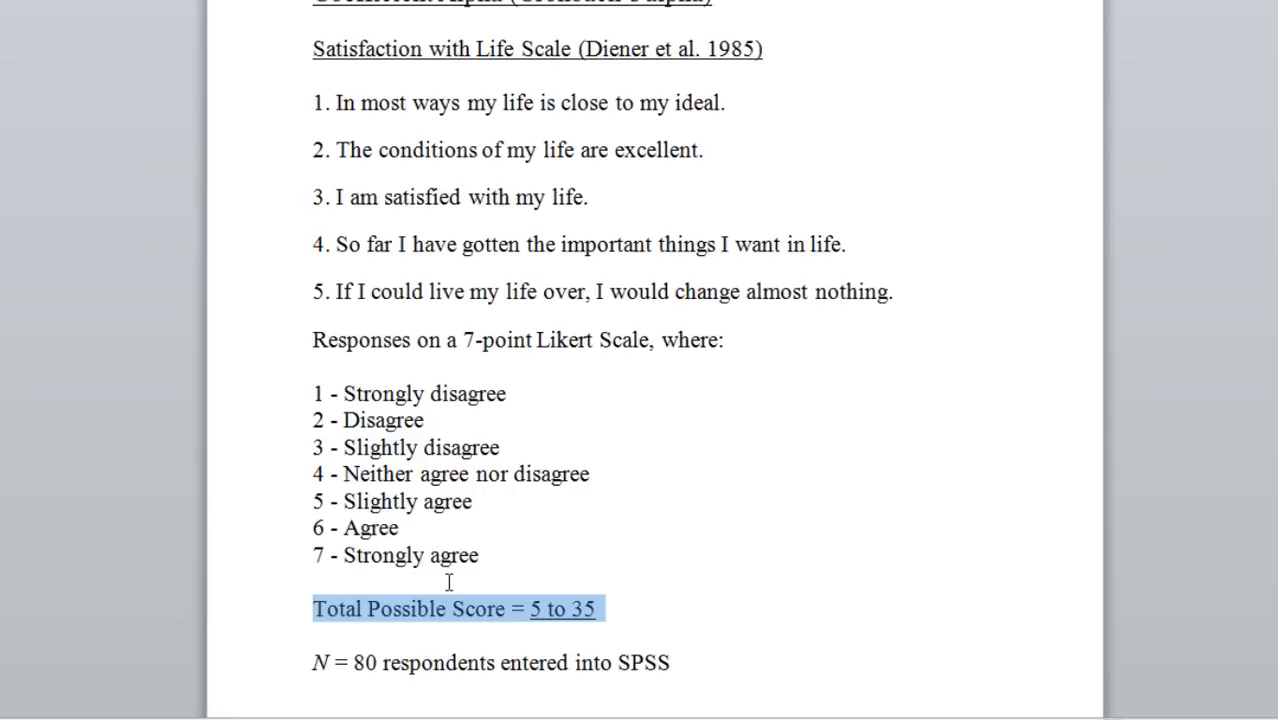
pyautogui.click(531, 609)
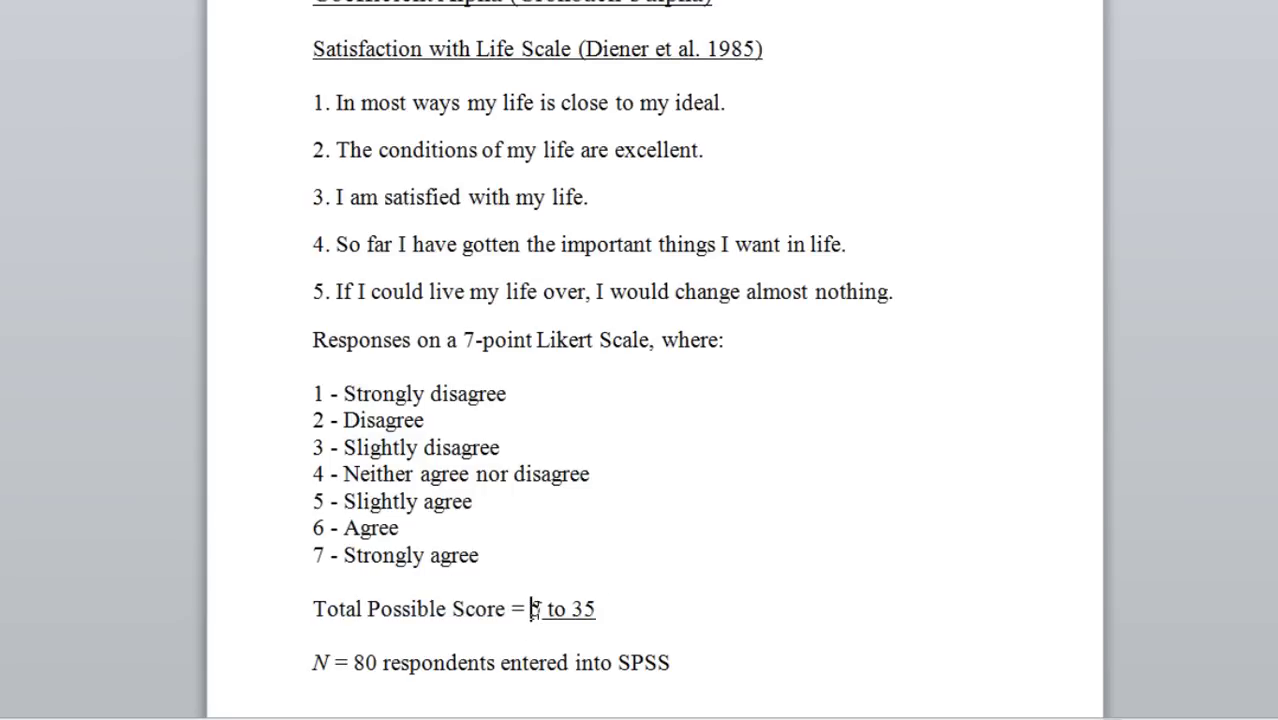
# Recheck all five items and the response anchors, ending on the N = 80 respondents line
pyautogui.moveTo(277, 120); pyautogui.dragTo(247, 305)
pyautogui.click(235, 394)
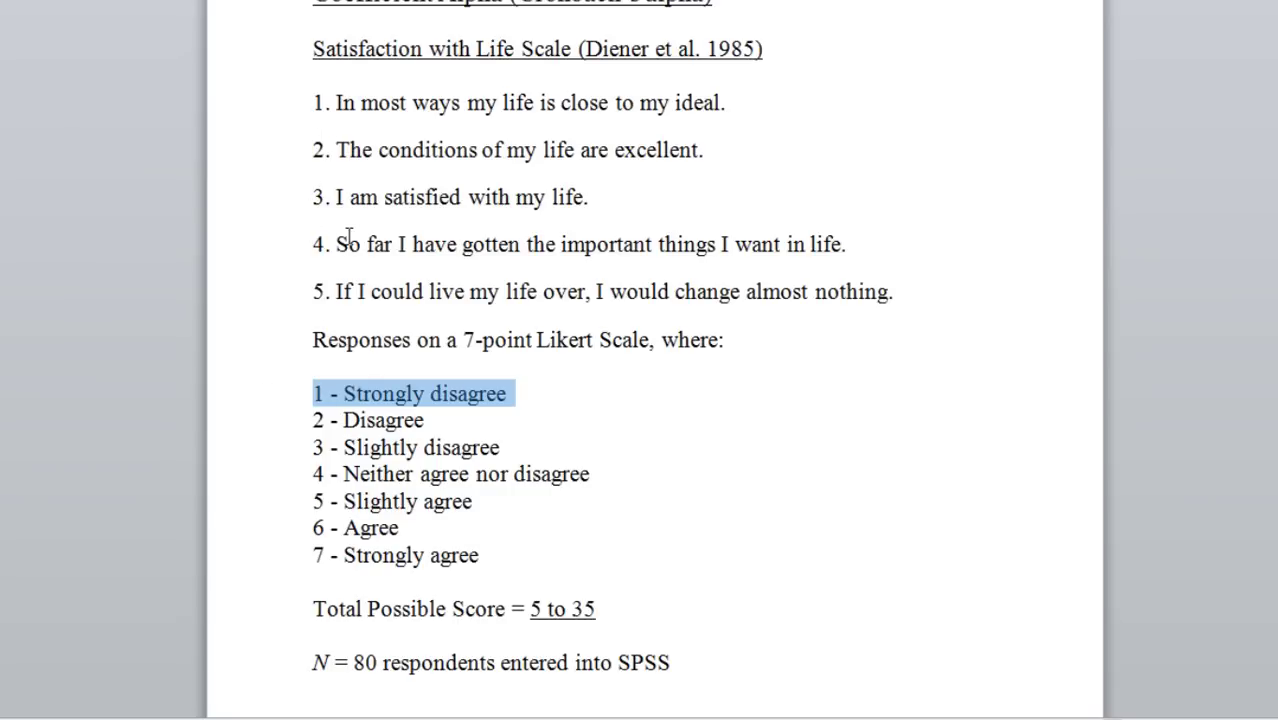
pyautogui.click(280, 562)
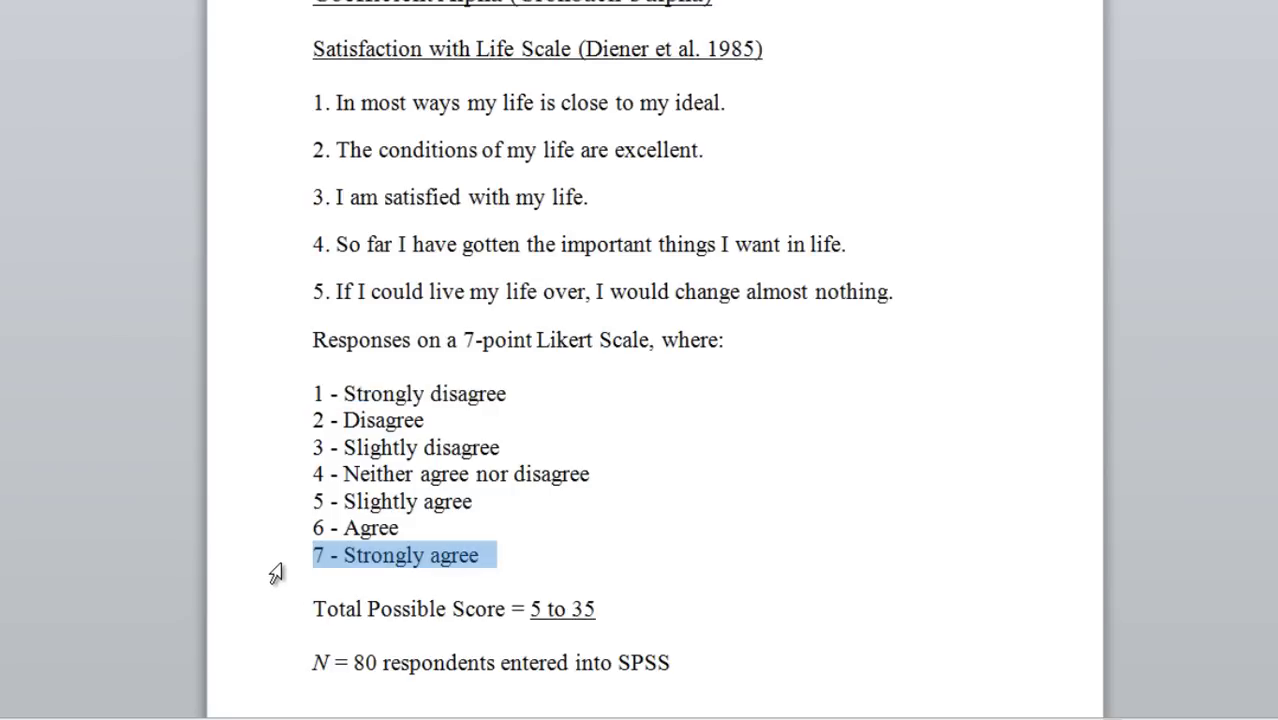
pyautogui.click(228, 123)
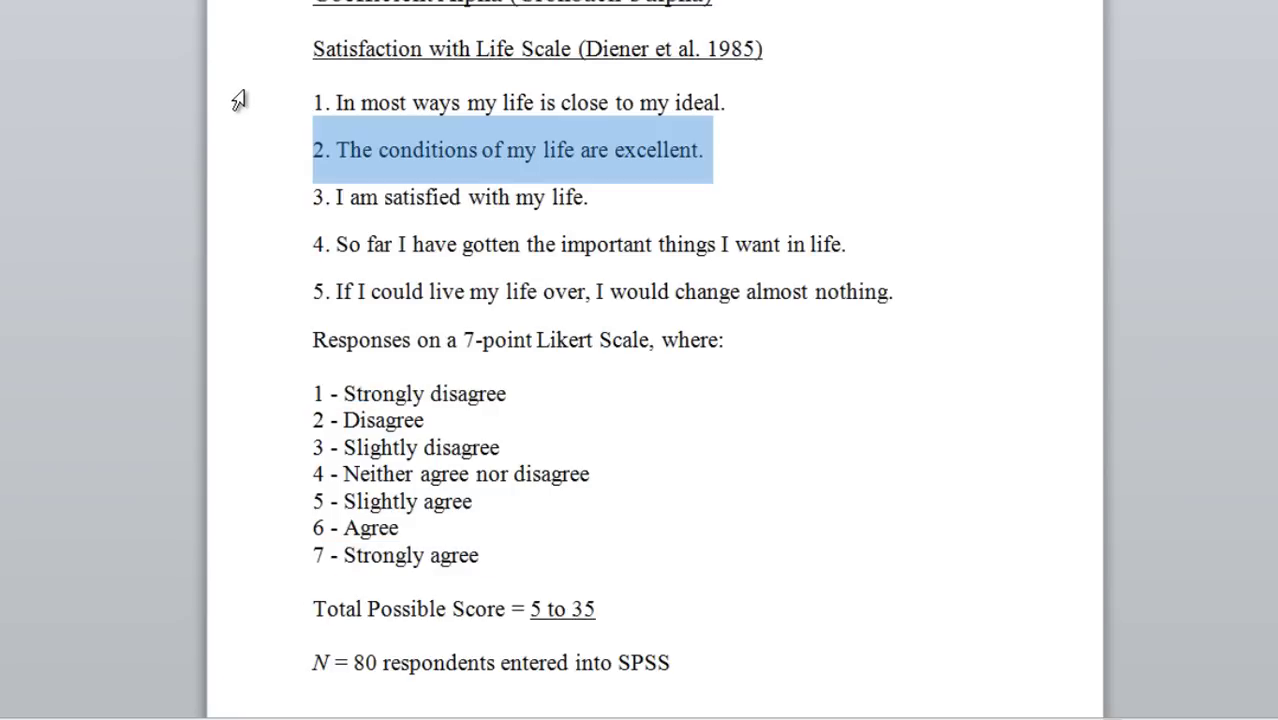
pyautogui.moveTo(234, 103); pyautogui.dragTo(216, 316)
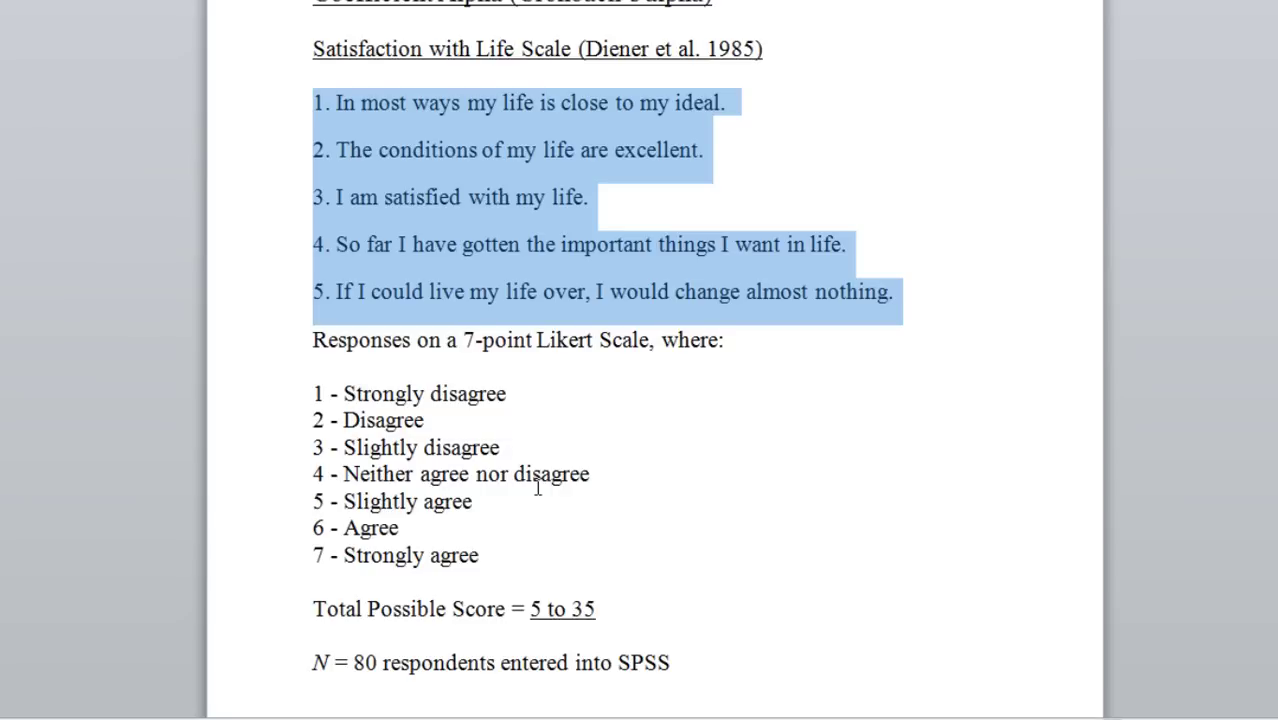
pyautogui.click(260, 666)
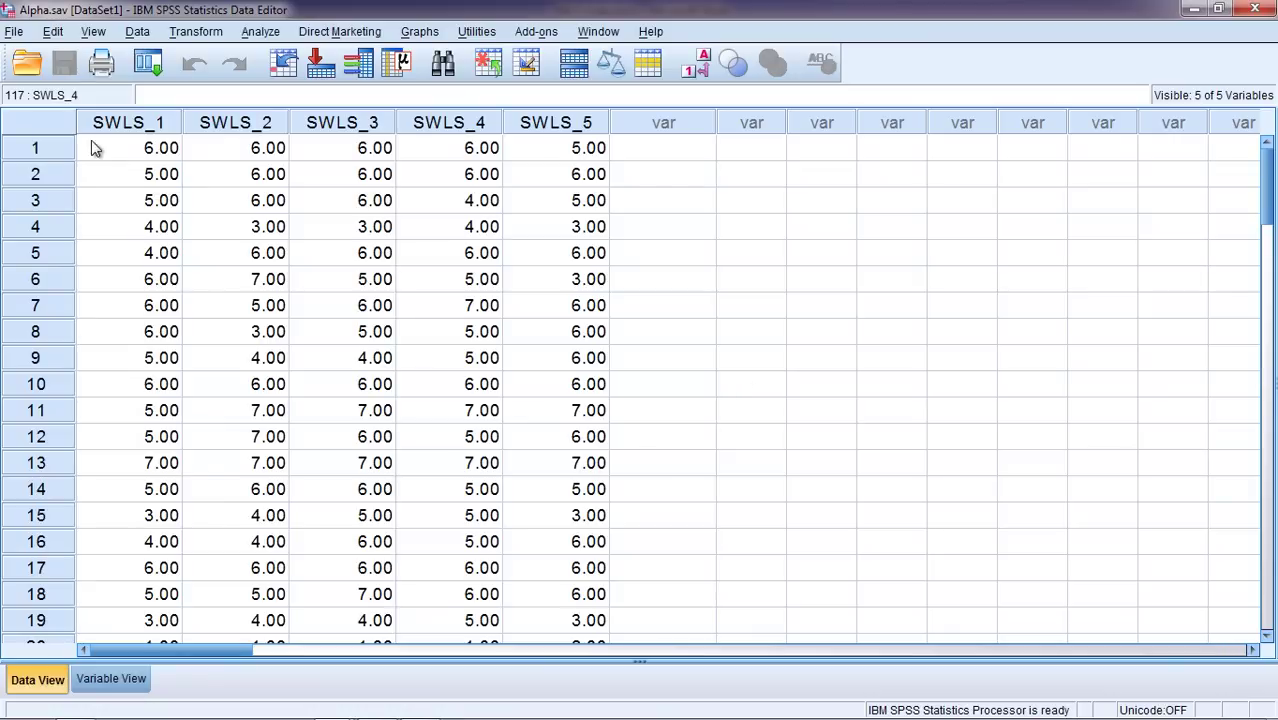
pyautogui.moveTo(109, 126)
pyautogui.mouseDown()
pyautogui.moveTo(238, 142)
pyautogui.moveTo(428, 134)
pyautogui.moveTo(526, 165)
pyautogui.mouseUp()
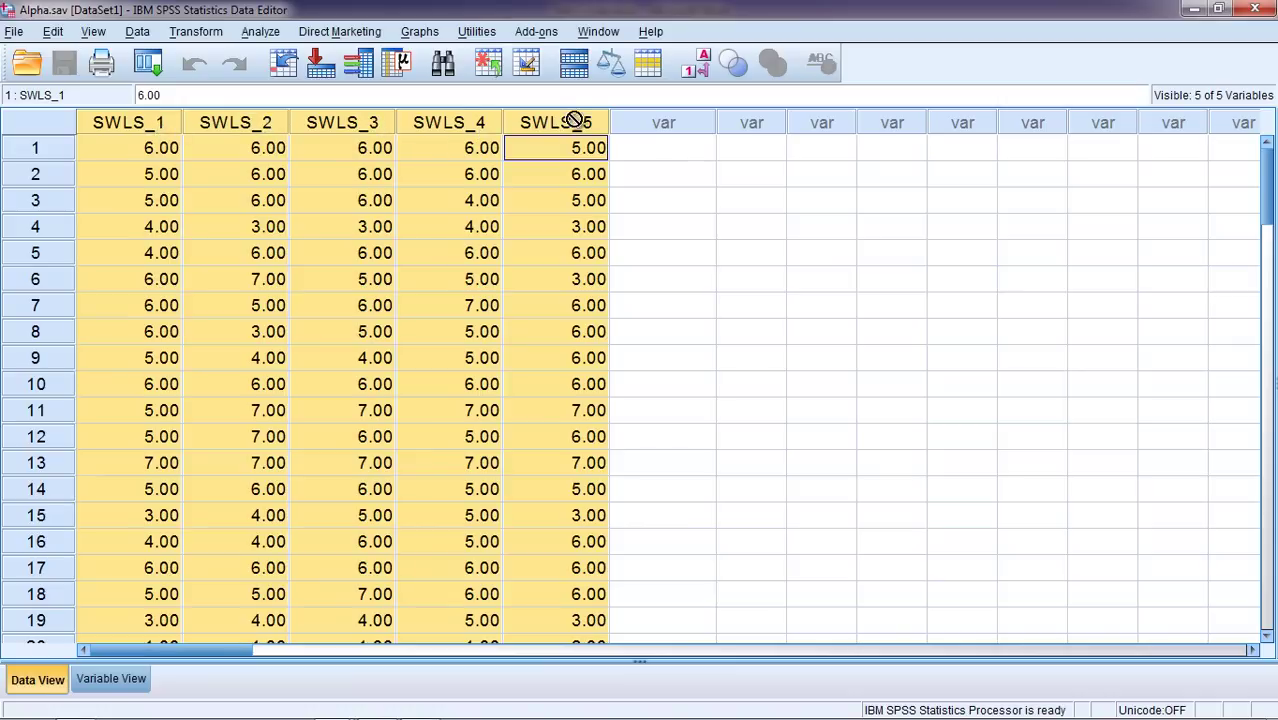
pyautogui.click(641, 149)
pyautogui.moveTo(1267, 192); pyautogui.dragTo(1247, 452)
pyautogui.click(55, 500)
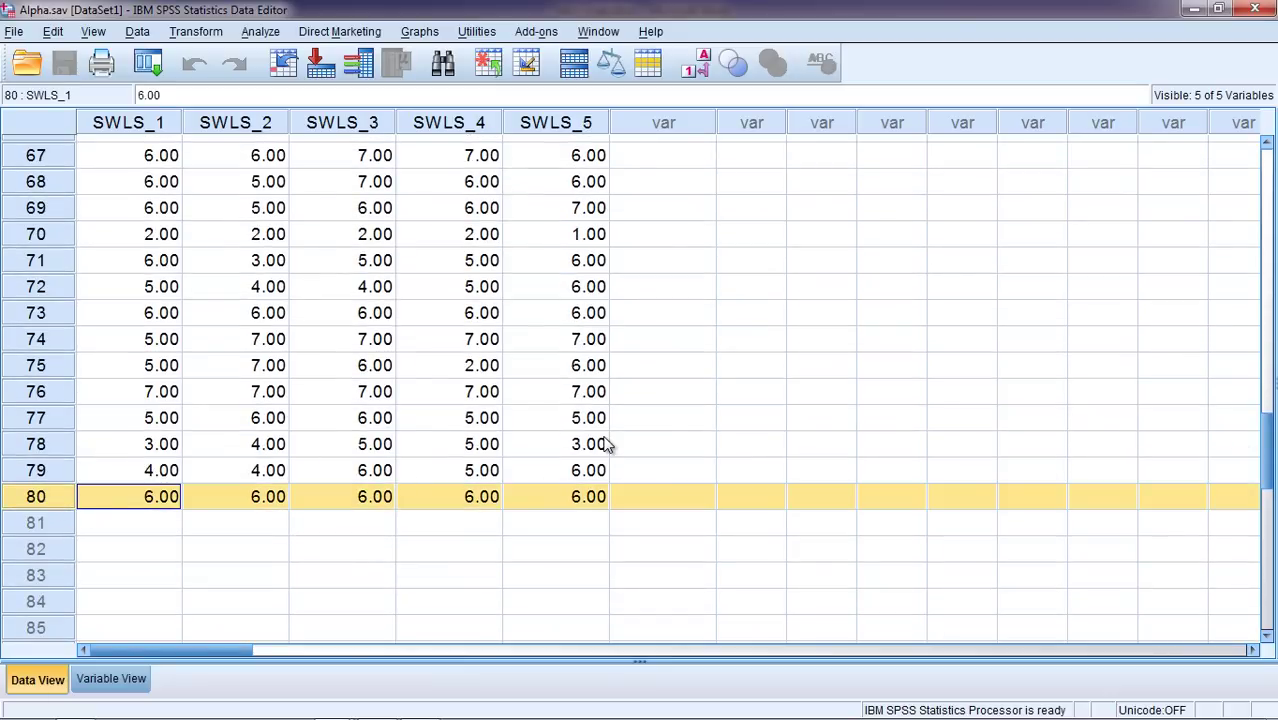
pyautogui.click(626, 313)
pyautogui.moveTo(1268, 440); pyautogui.dragTo(1266, 150)
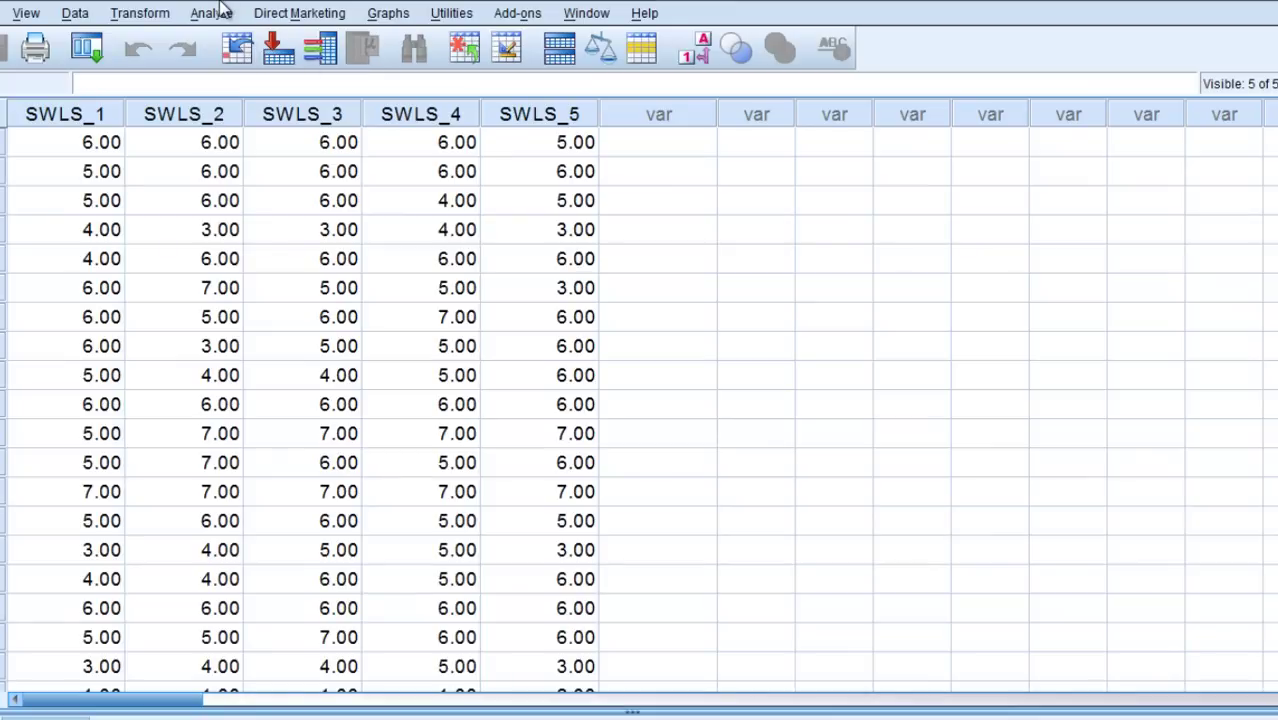
# Start a Reliability Analysis with SWLS_1 through SWLS_5 as the scale items
pyautogui.click(211, 12)
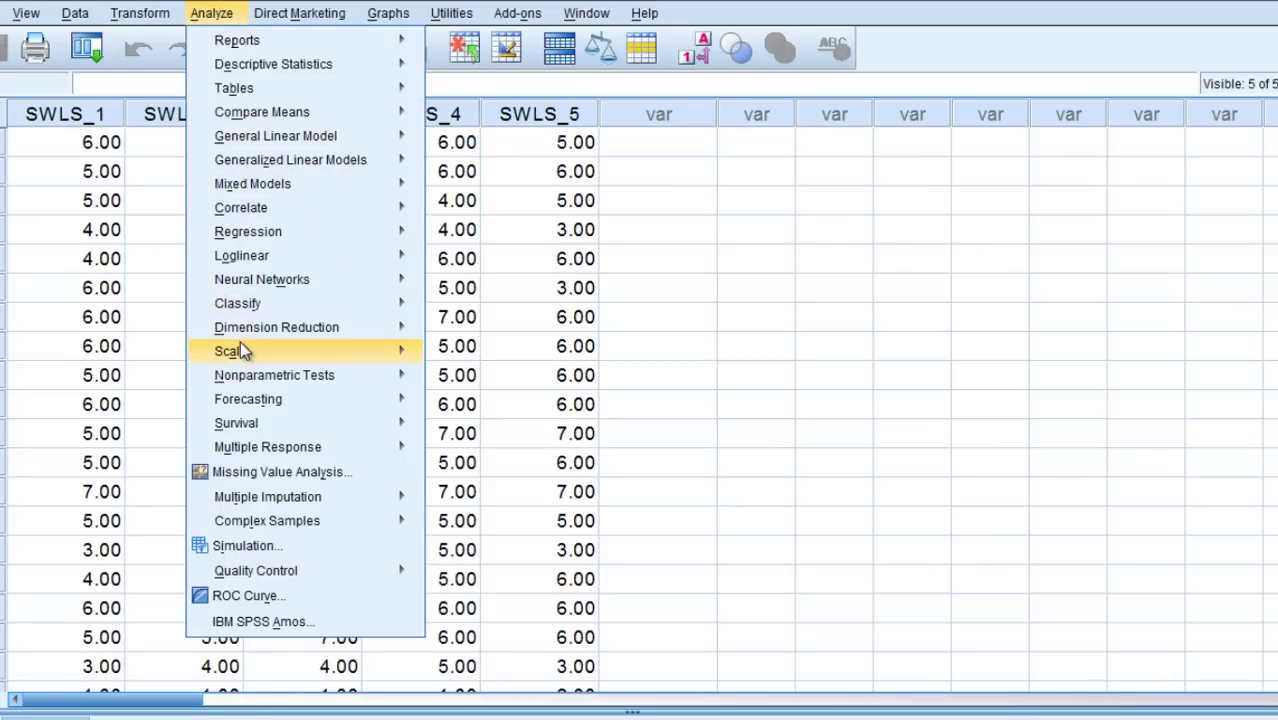
pyautogui.moveTo(90, 332)
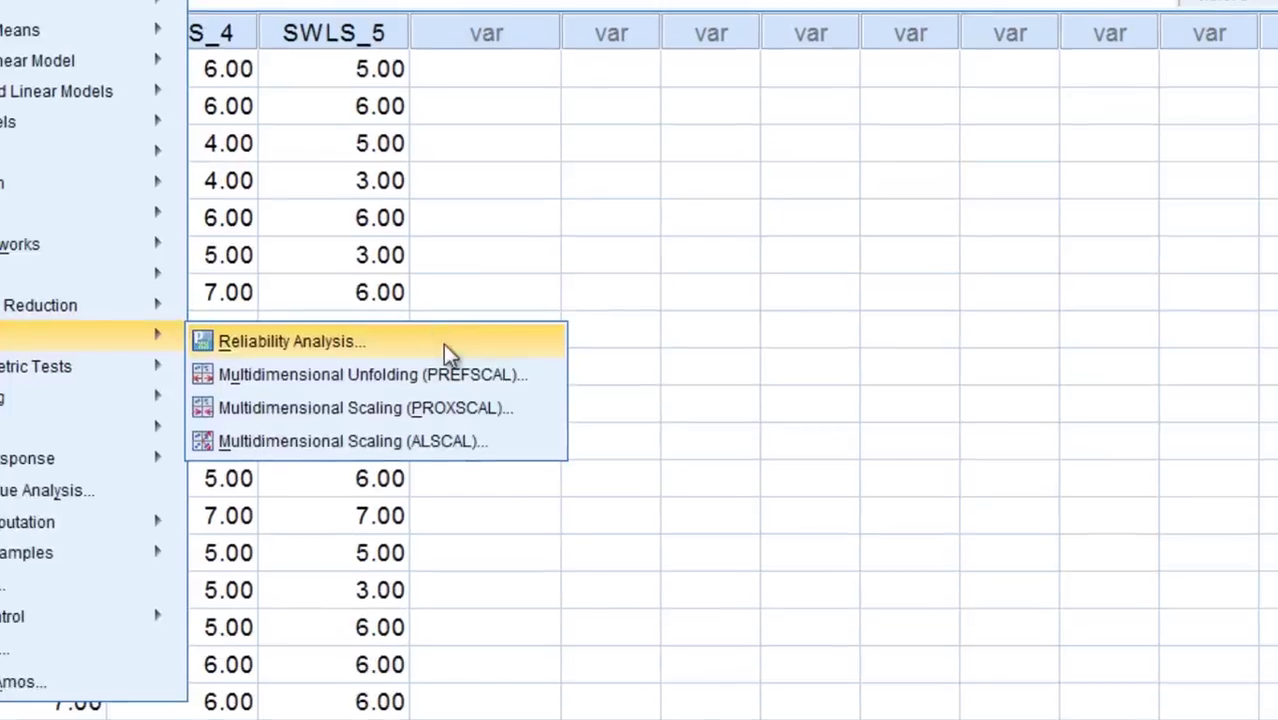
pyautogui.click(500, 324)
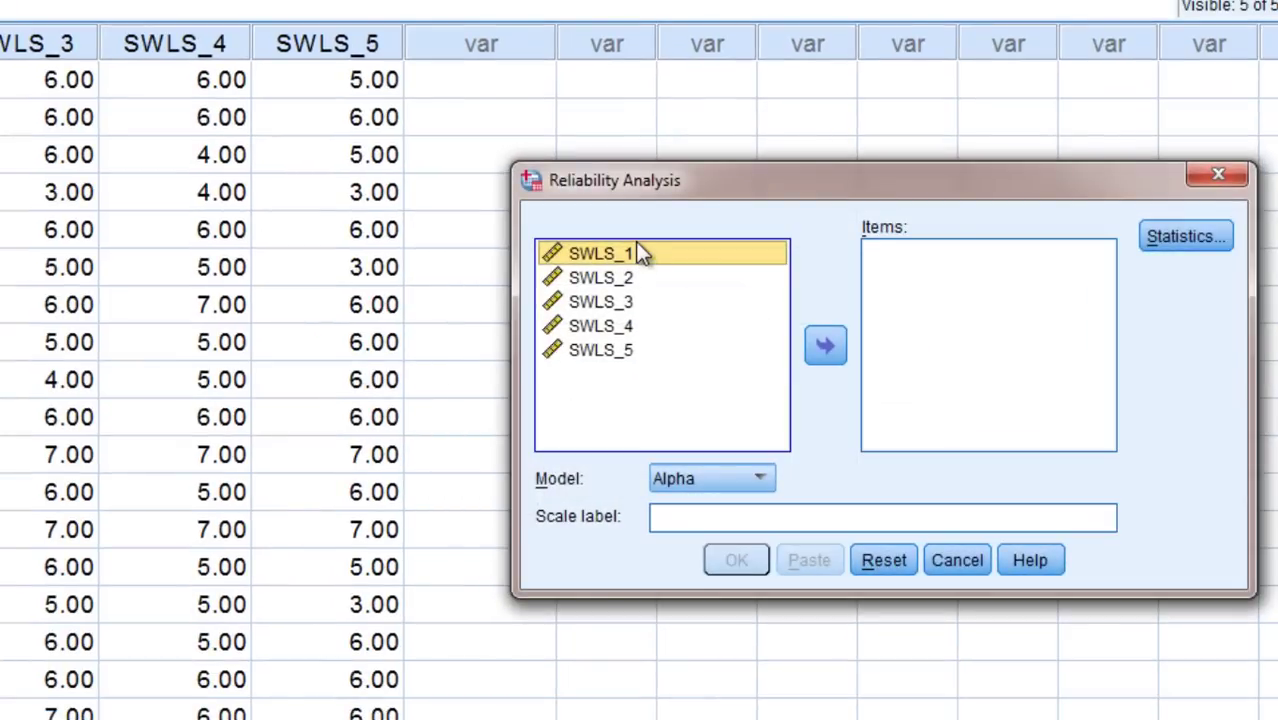
pyautogui.keyDown('shift'); pyautogui.click(601, 351); pyautogui.keyUp('shift')
pyautogui.keyDown('shift'); pyautogui.click(598, 356); pyautogui.keyUp('shift')
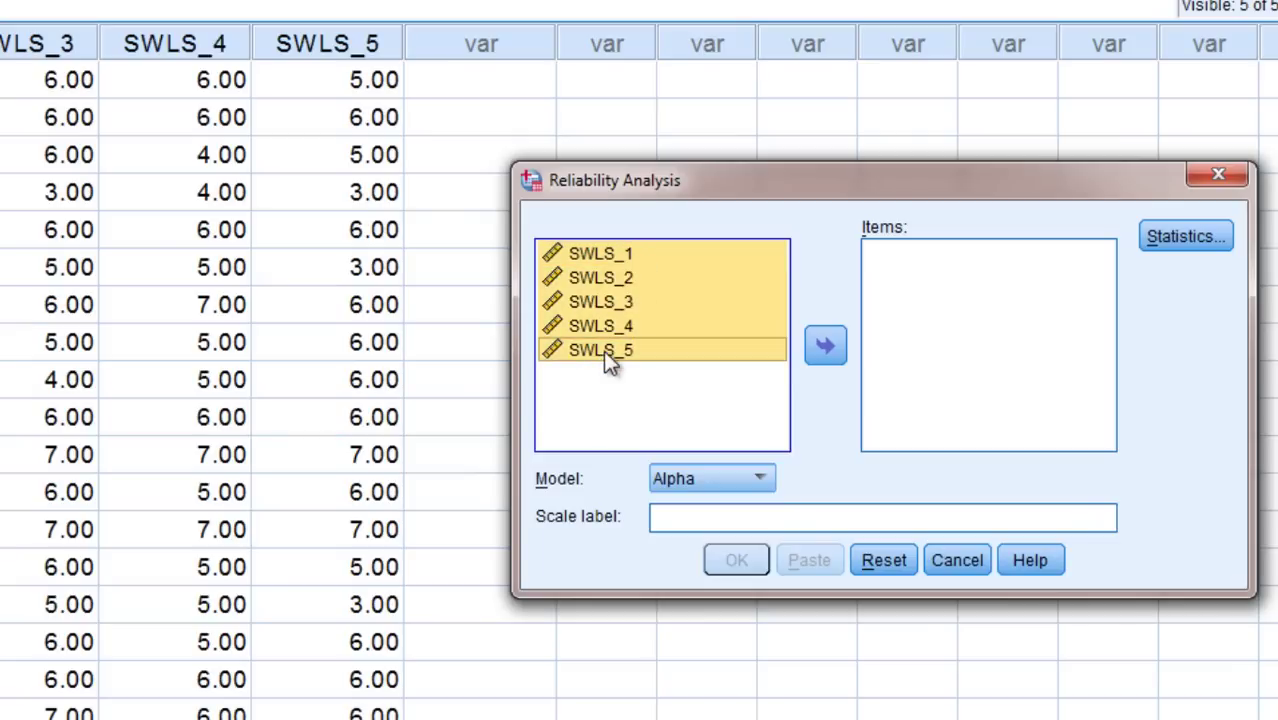
pyautogui.click(824, 346)
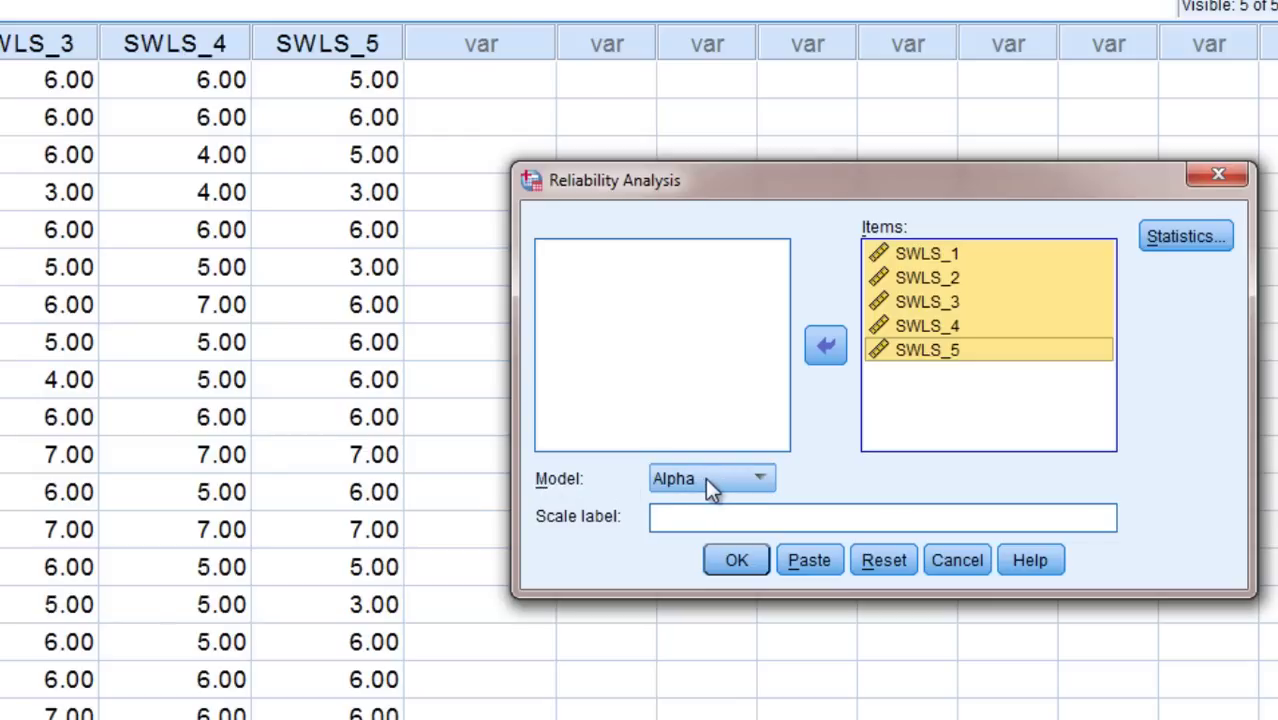
# Label the scale 'Satisfaction with Life Scale'
pyautogui.click(685, 517)
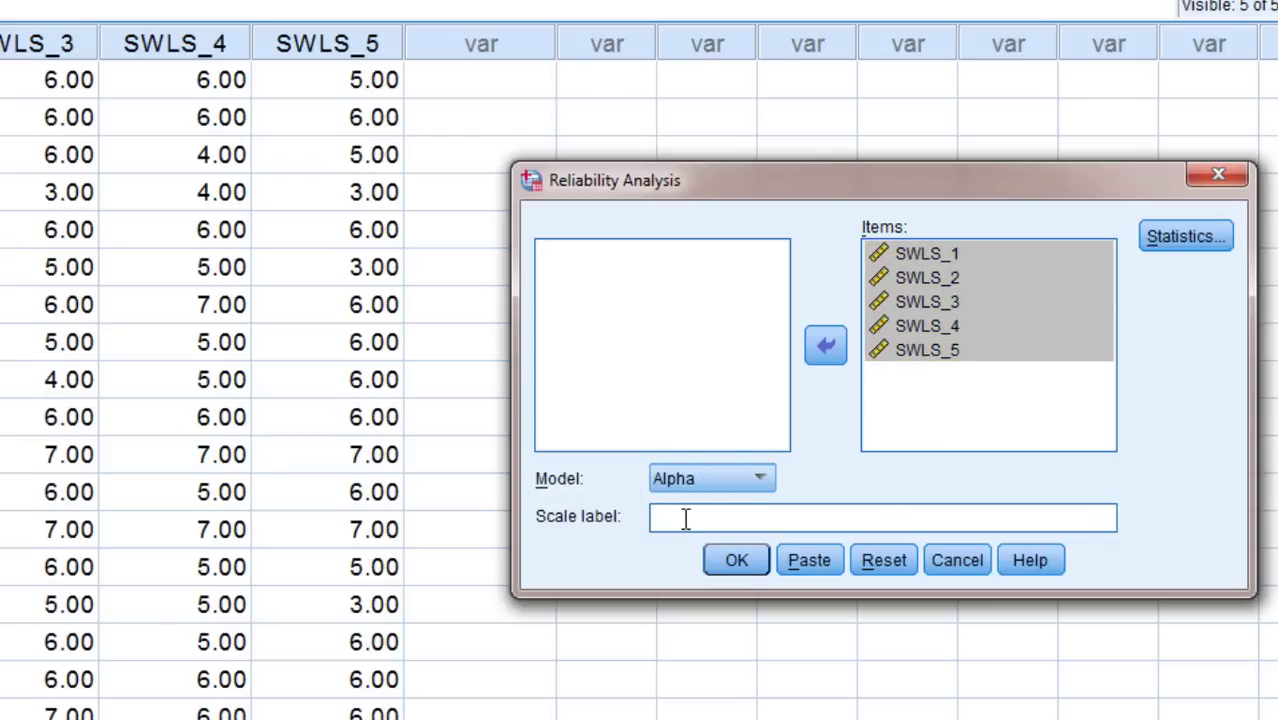
pyautogui.write('Satisfaction with Life Scale')
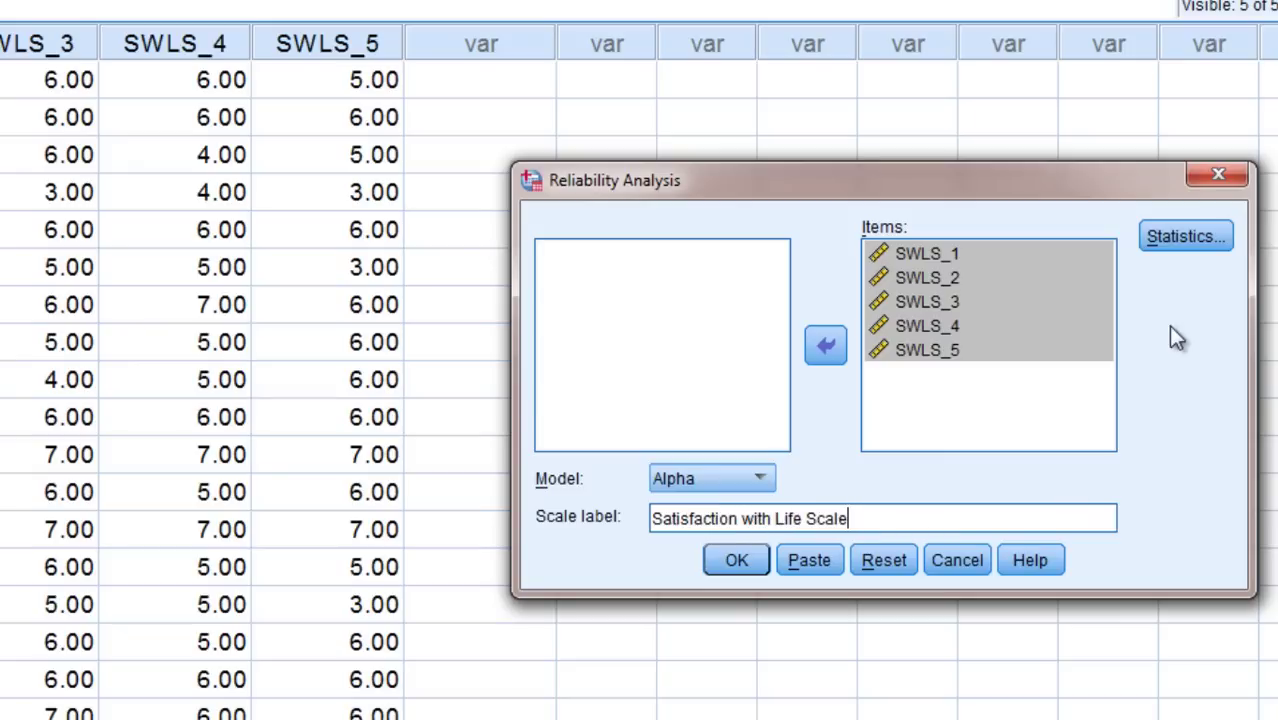
# Request item, scale and scale-if-item-deleted descriptives in Statistics
pyautogui.click(1205, 247)
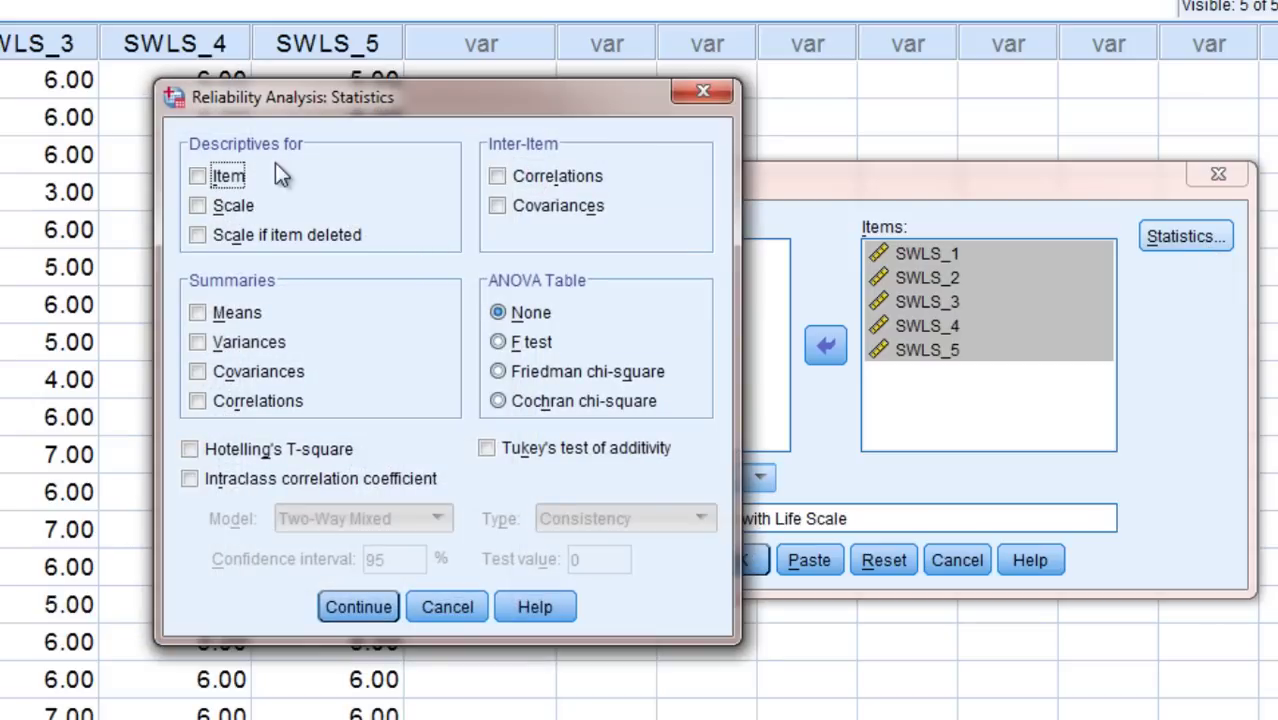
pyautogui.click(222, 208)
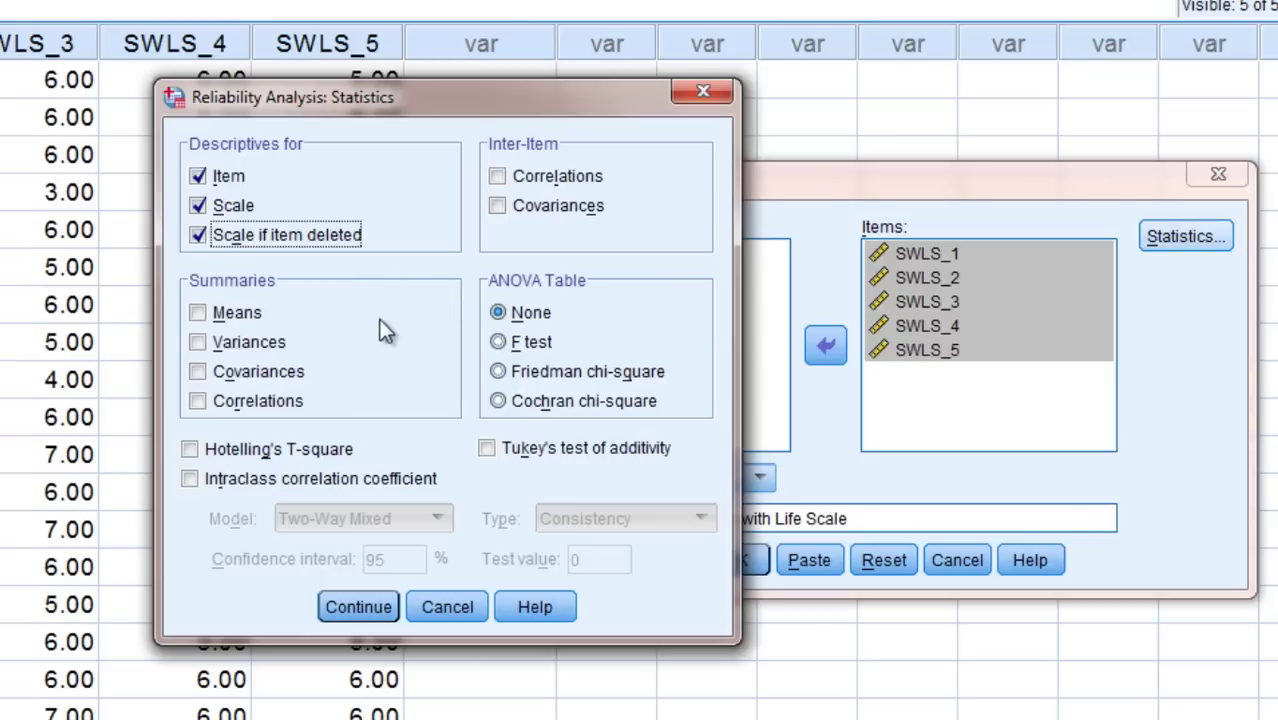
pyautogui.click(358, 607)
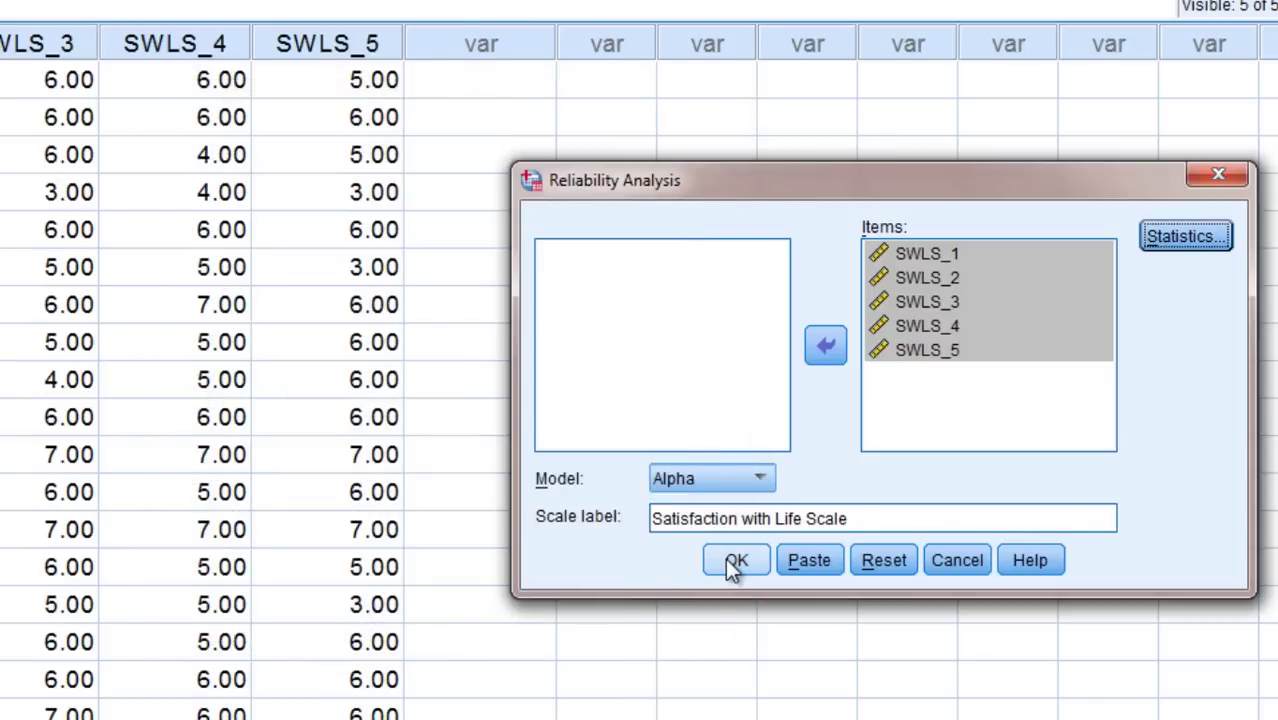
# Run the analysis, then inspect Cronbach's alpha .875 and the Item Statistics table
pyautogui.click(730, 563)
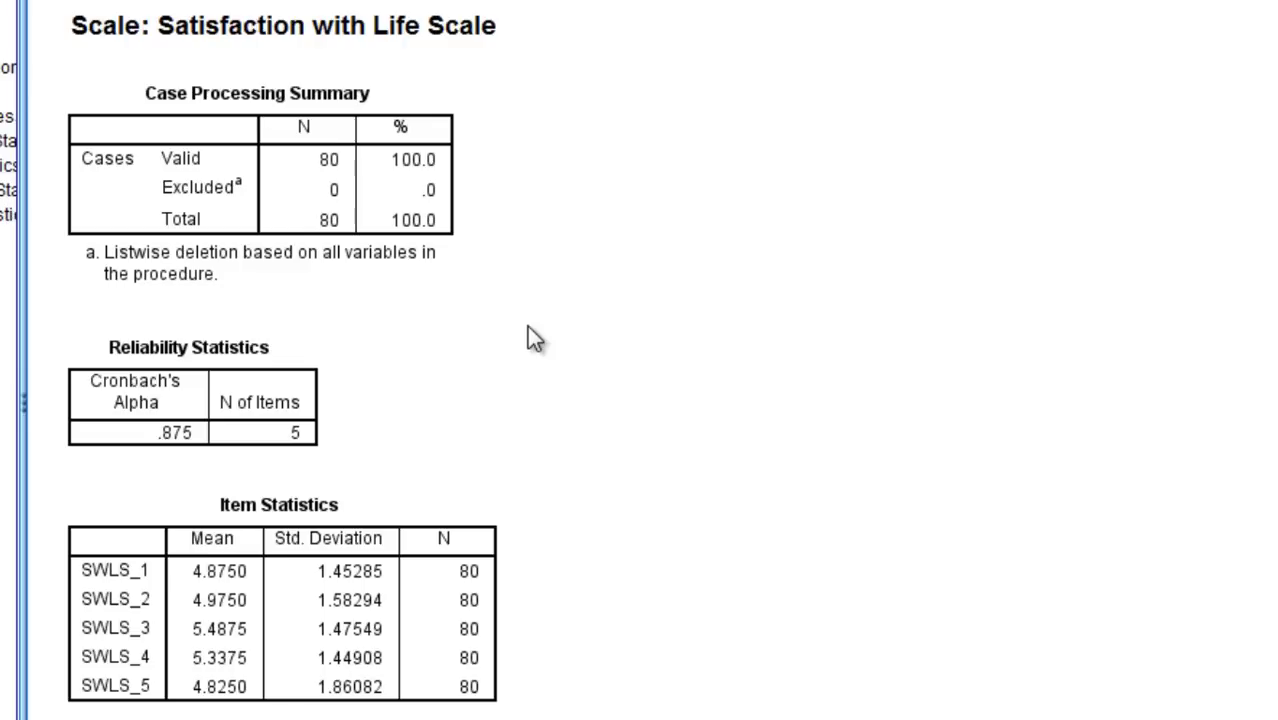
pyautogui.click(255, 350)
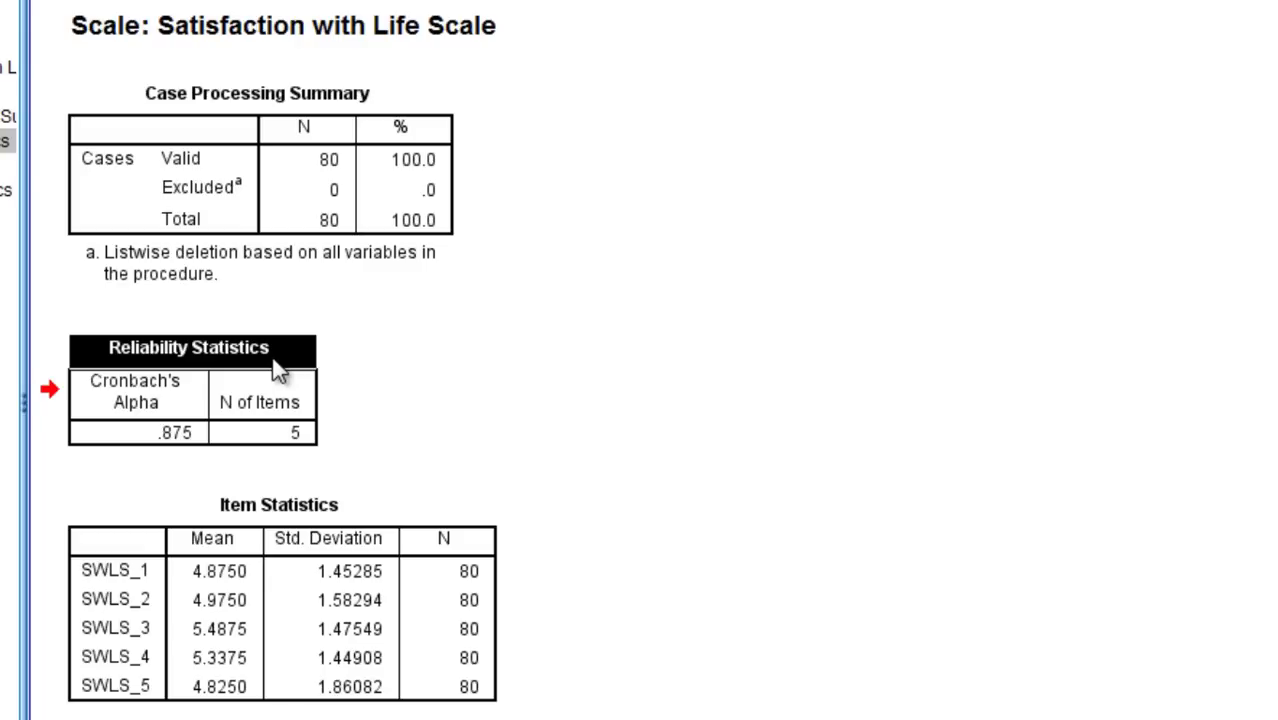
pyautogui.click(192, 434)
pyautogui.click(174, 400)
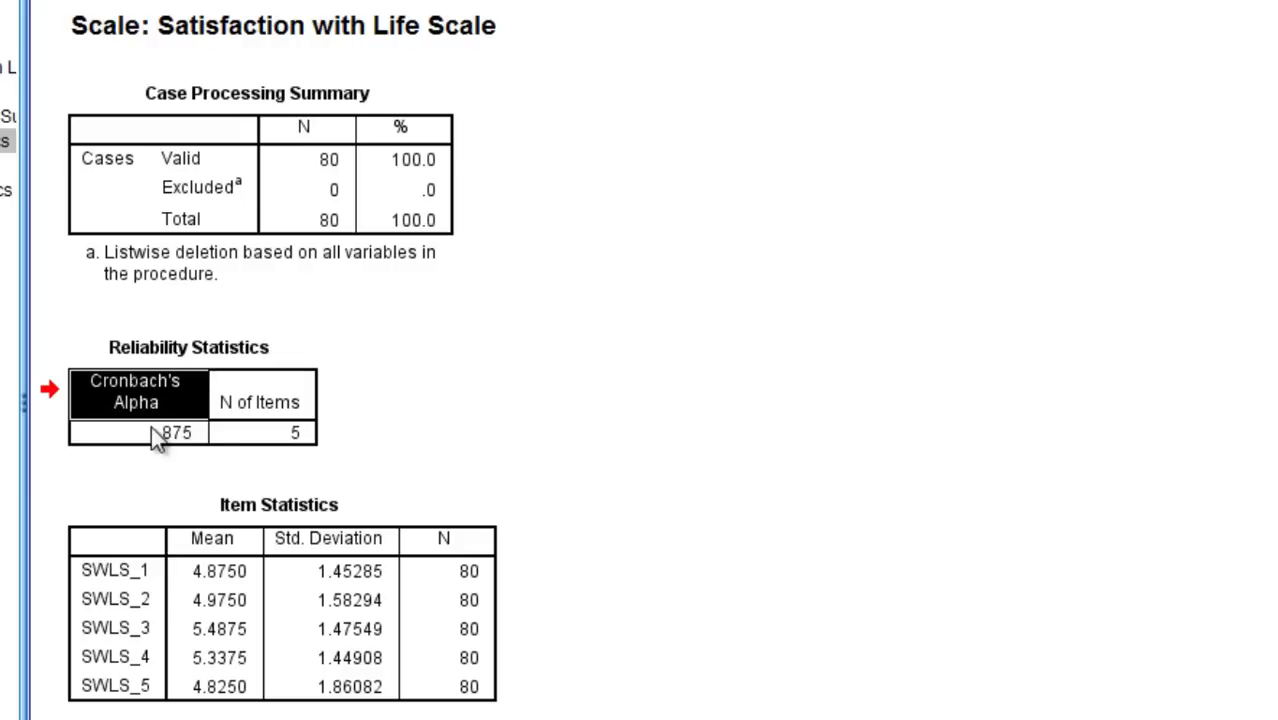
pyautogui.click(152, 440)
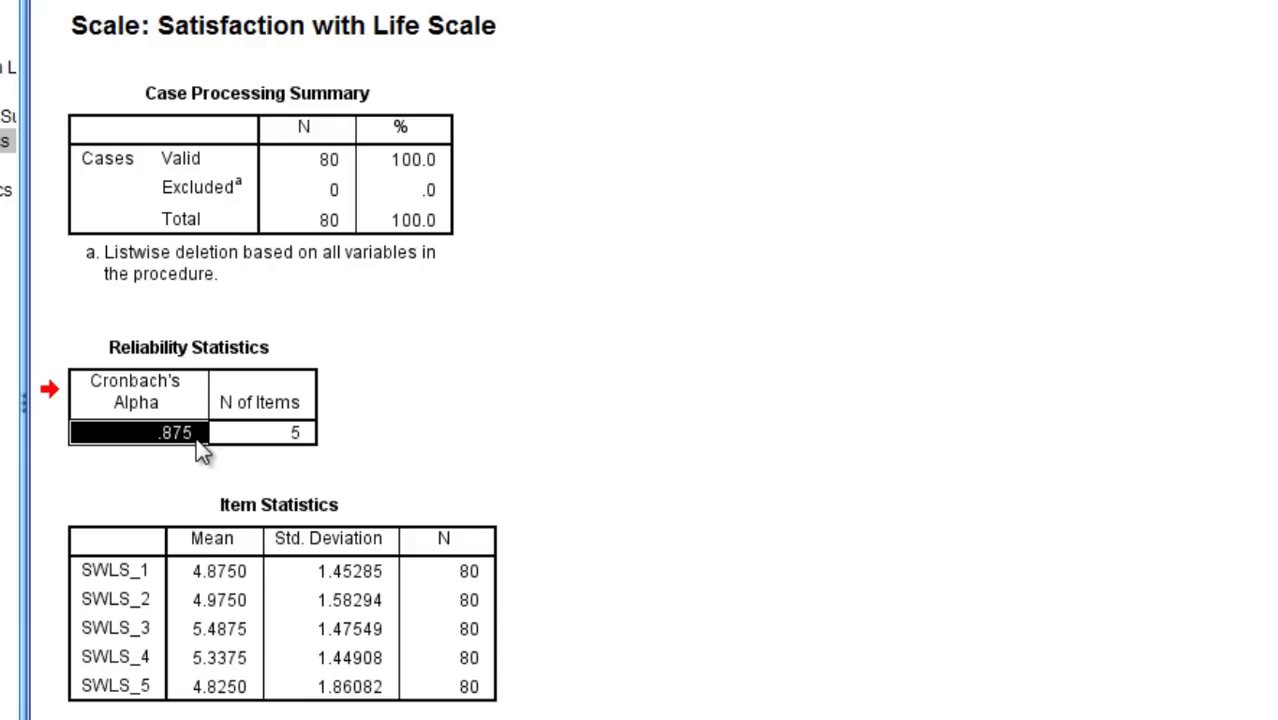
pyautogui.click(343, 451)
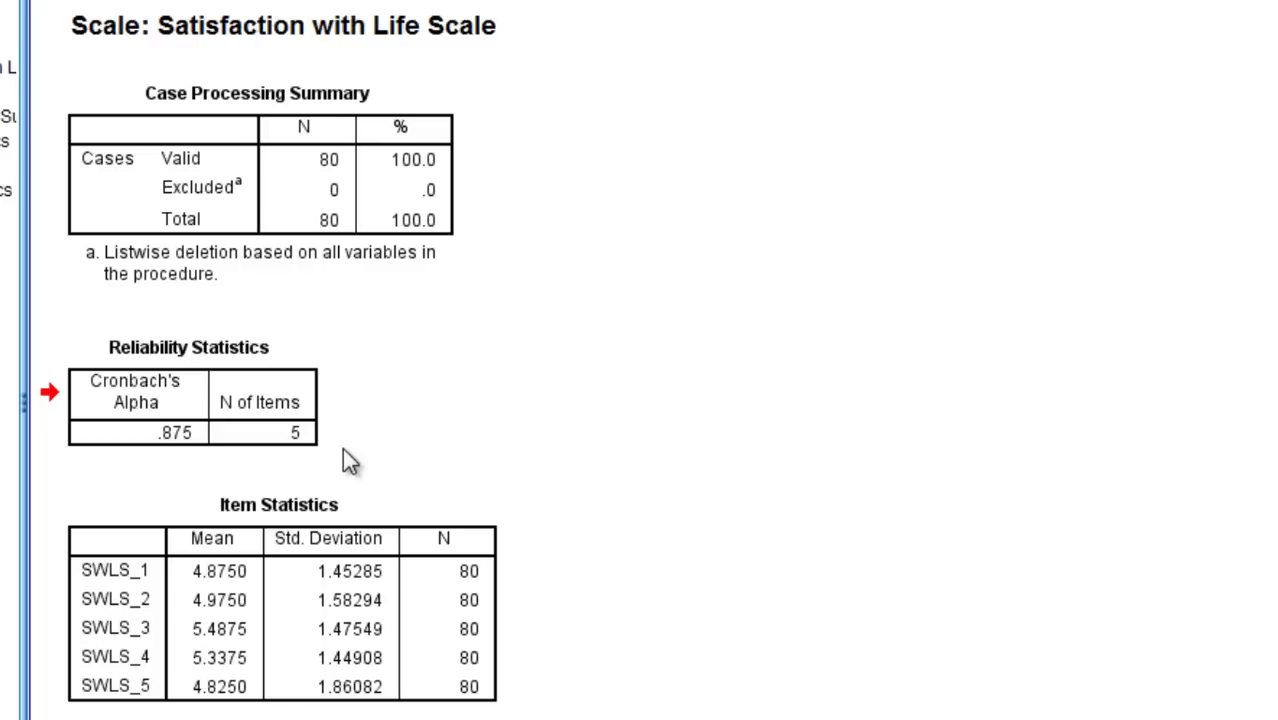
pyautogui.click(288, 510)
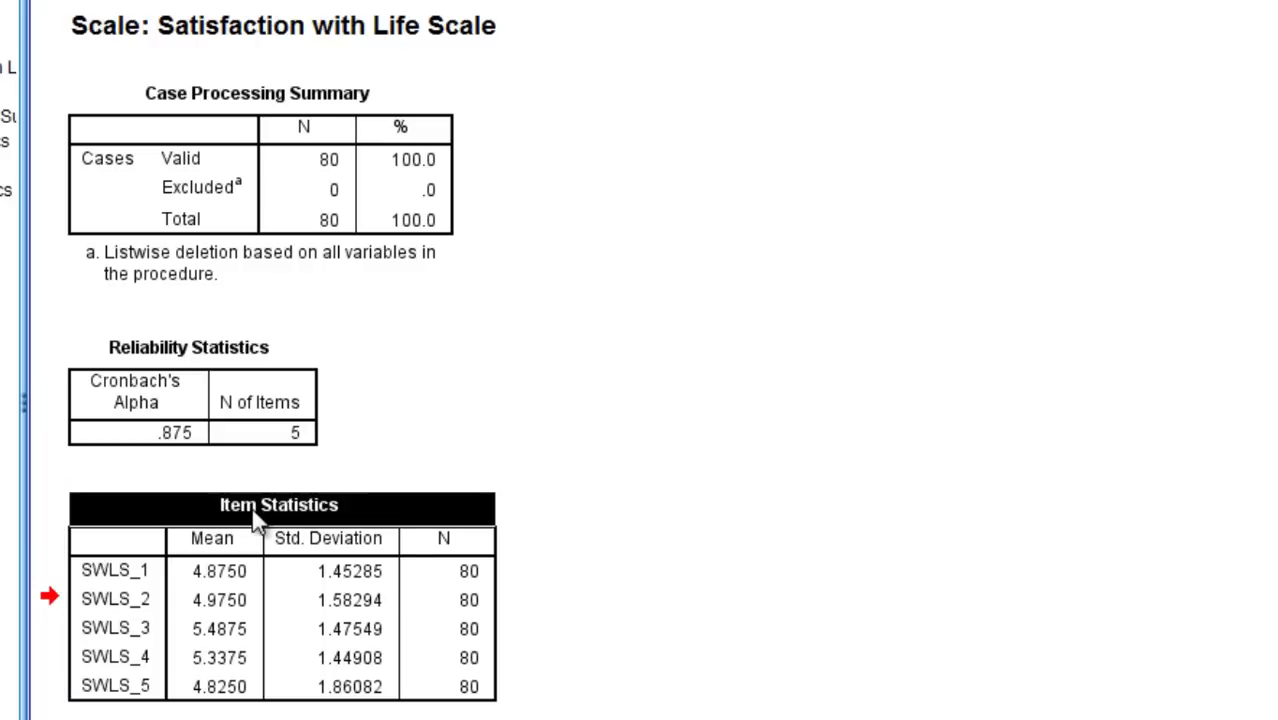